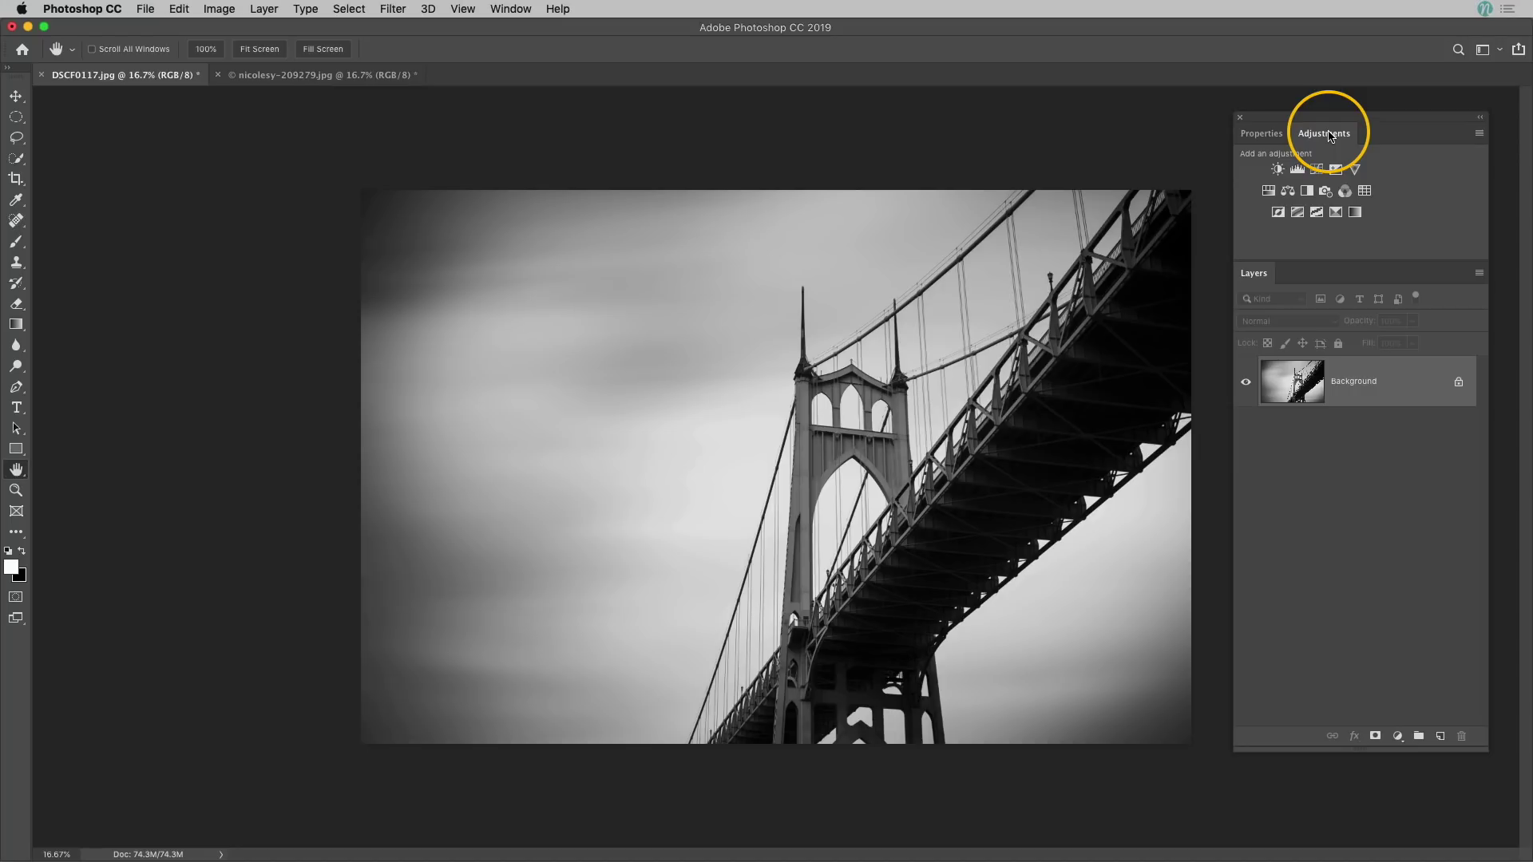
# Step: Drag nicolesy-rustic-00.jpg from the Ps Add Texture folder in Finder onto the bridge photo
pyautogui.press('super+Tab')
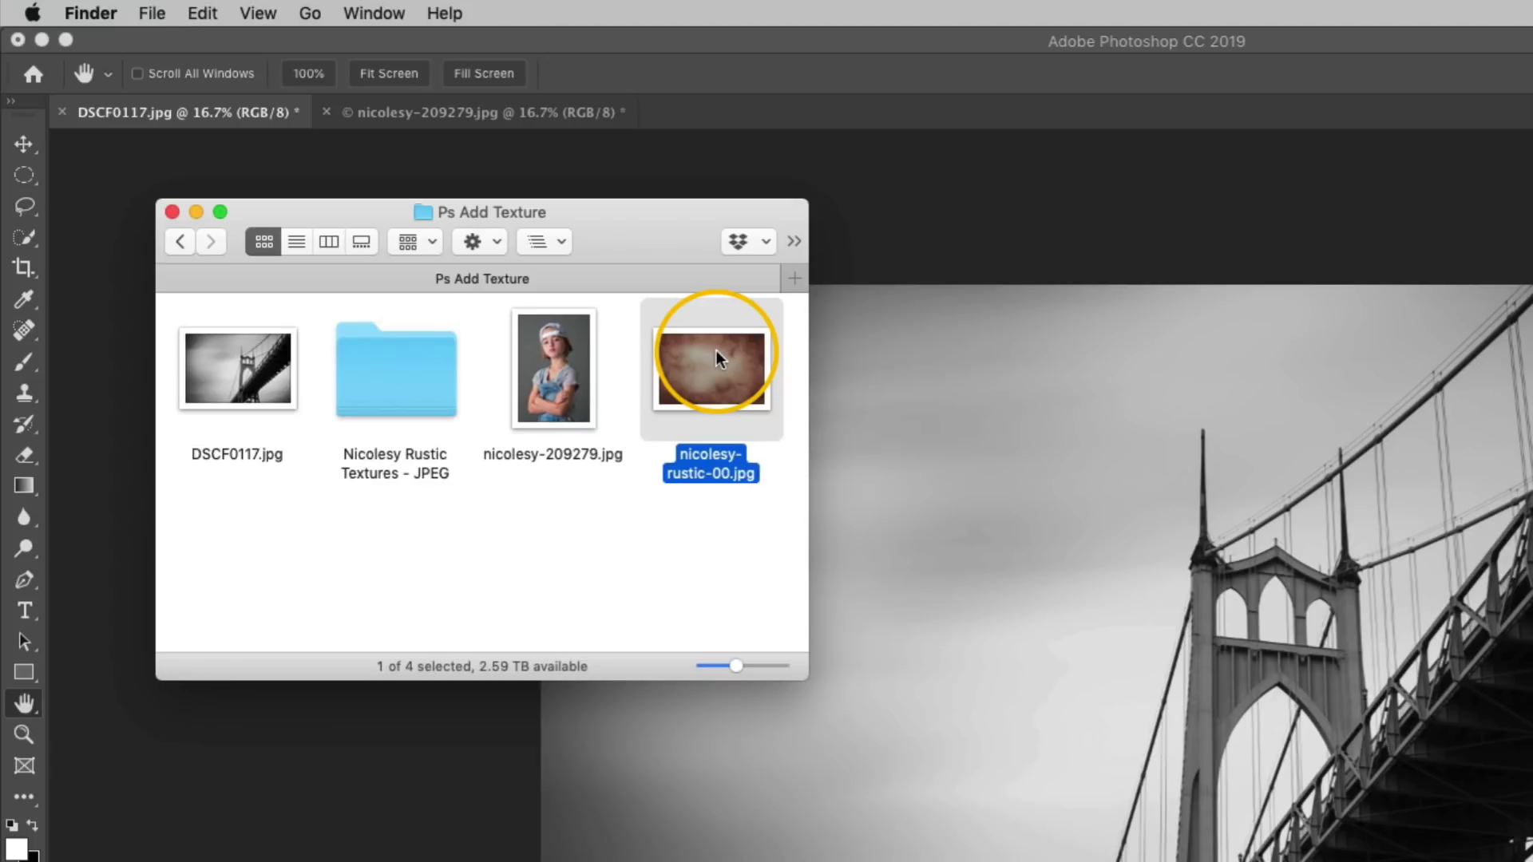
pyautogui.moveTo(716, 356); pyautogui.dragTo(1013, 500)
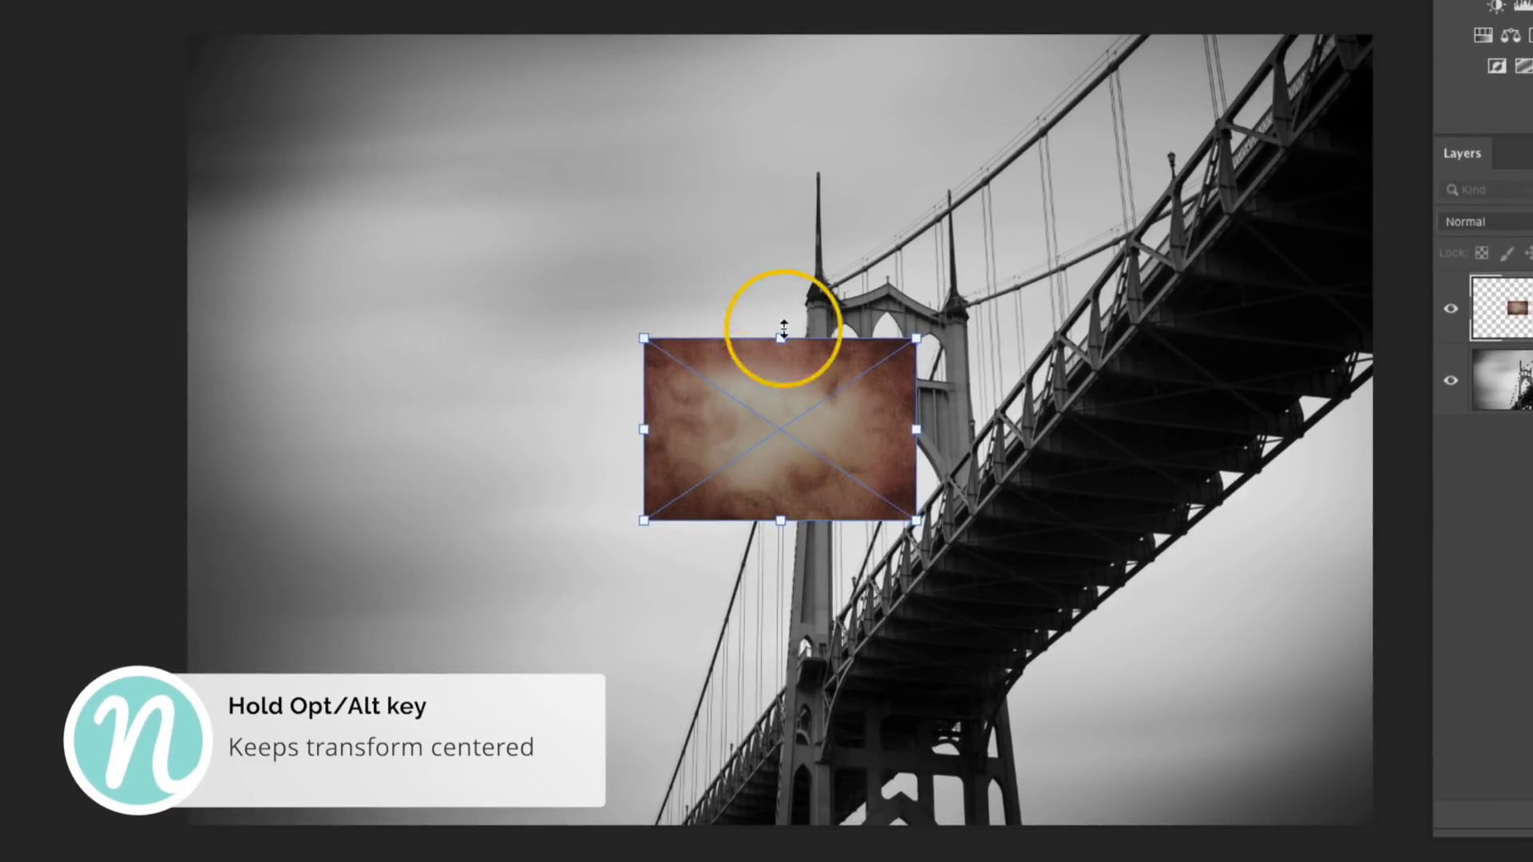
# Step: Scale the placed rustic texture around its centre until it fills the bridge photo edge to edge
pyautogui.moveTo(781, 339); pyautogui.dragTo(806, 34)
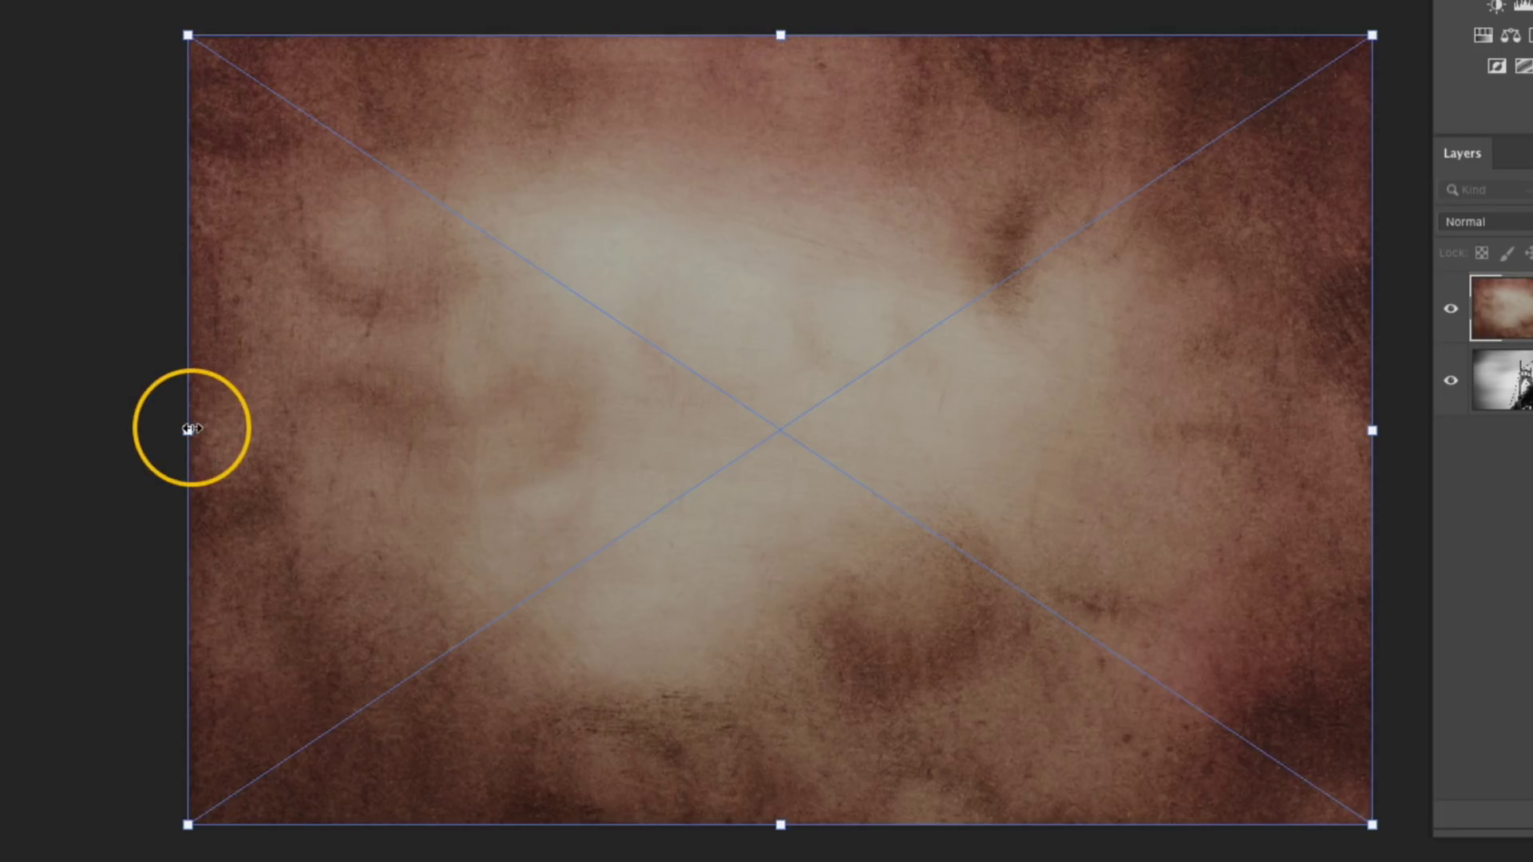
pyautogui.moveTo(189, 429); pyautogui.dragTo(395, 429)
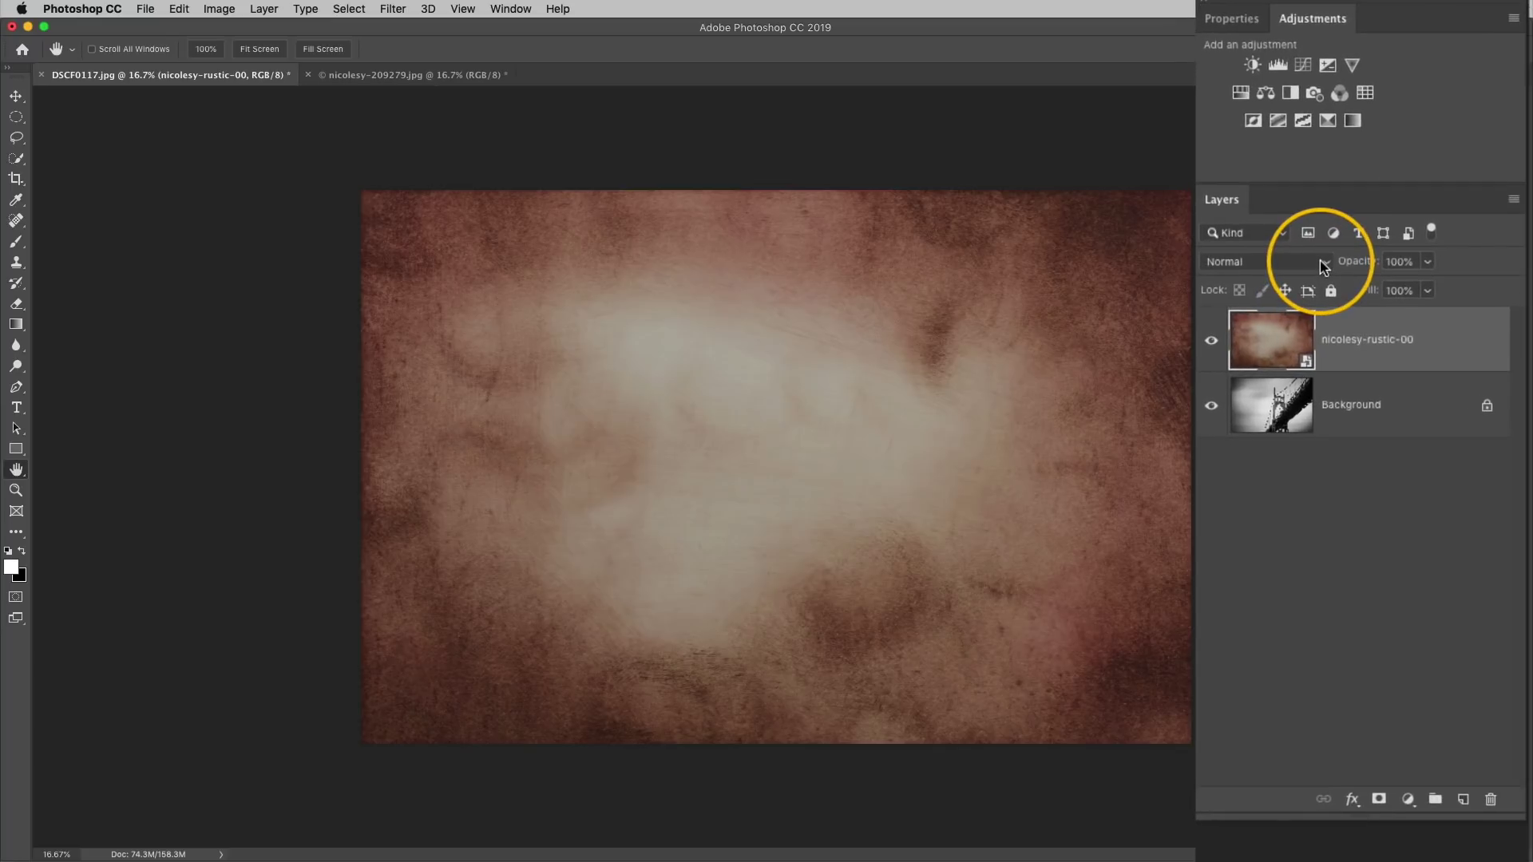
# Step: Set the nicolesy-rustic-00 texture layer's blend mode to Overlay
pyautogui.click(1322, 263)
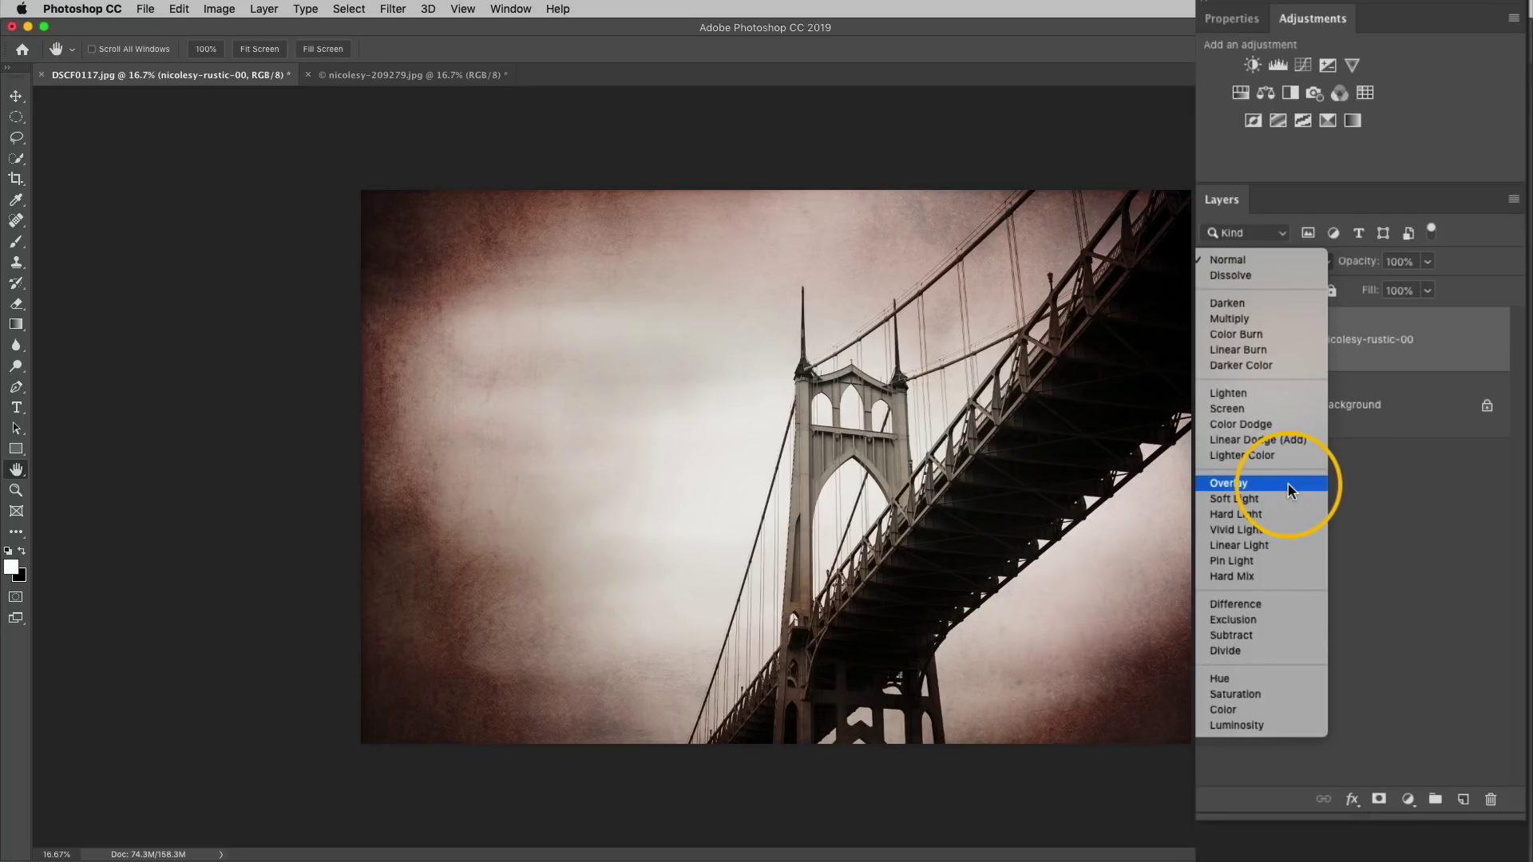
pyautogui.click(1287, 484)
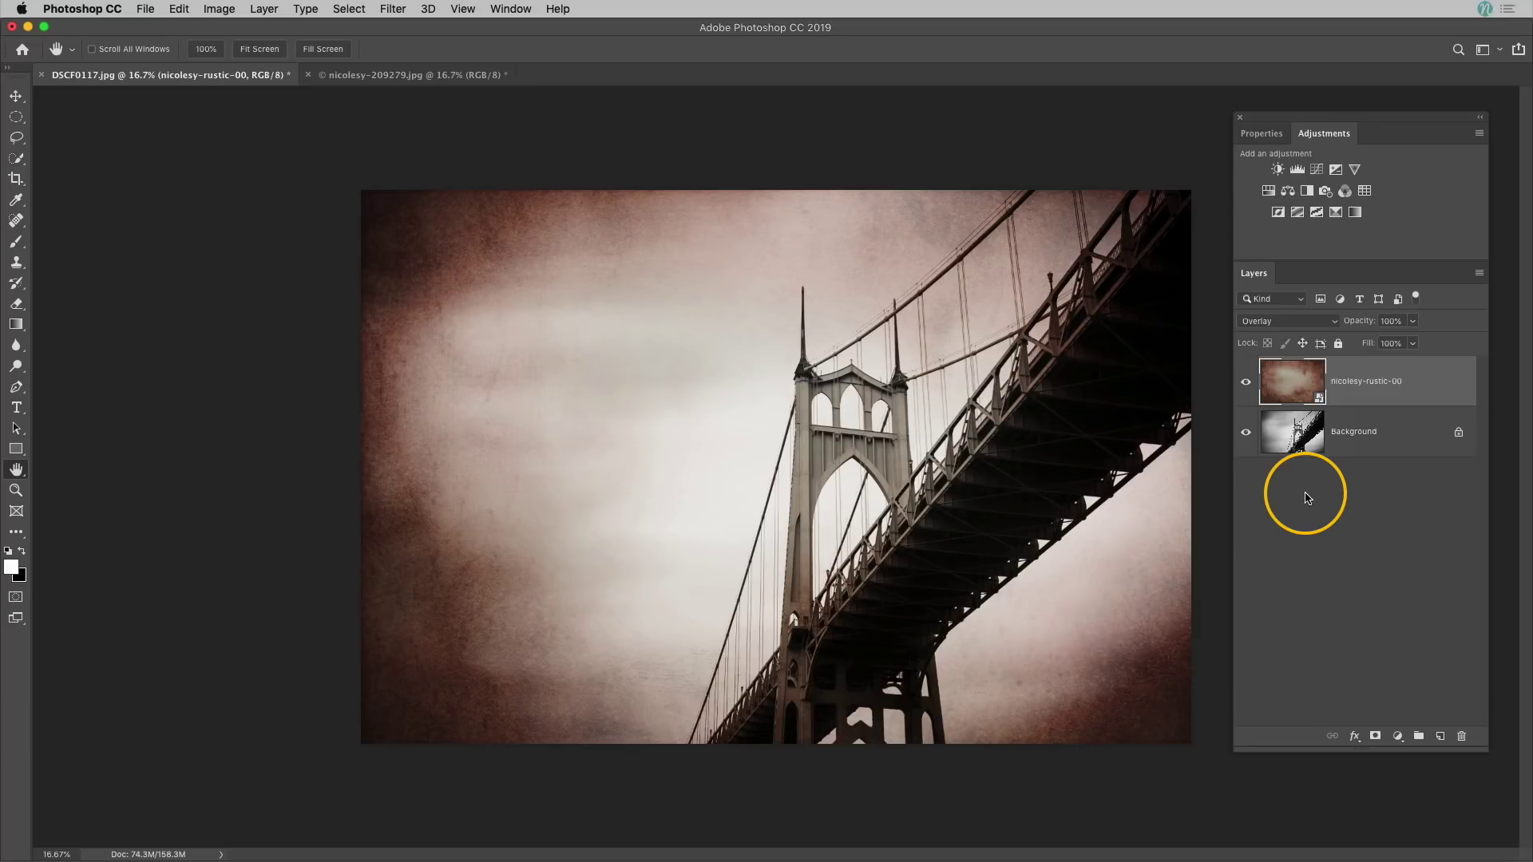
# Step: Drag the nicolesy-rustic-00 texture from Finder into the nicolesy-209279.jpg girl portrait
pyautogui.click(448, 80)
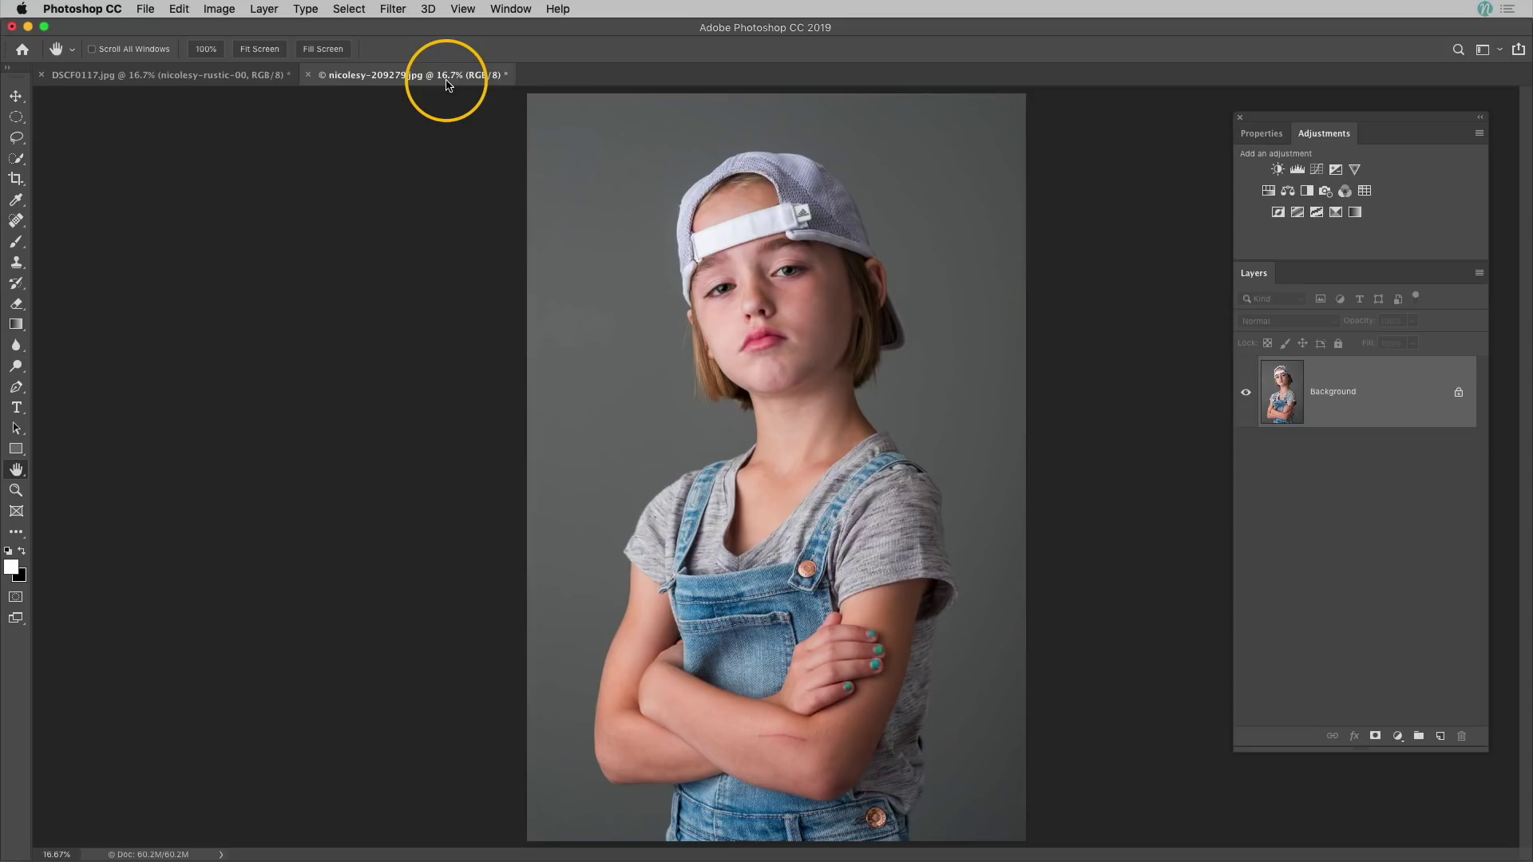
pyautogui.press('super+Tab')
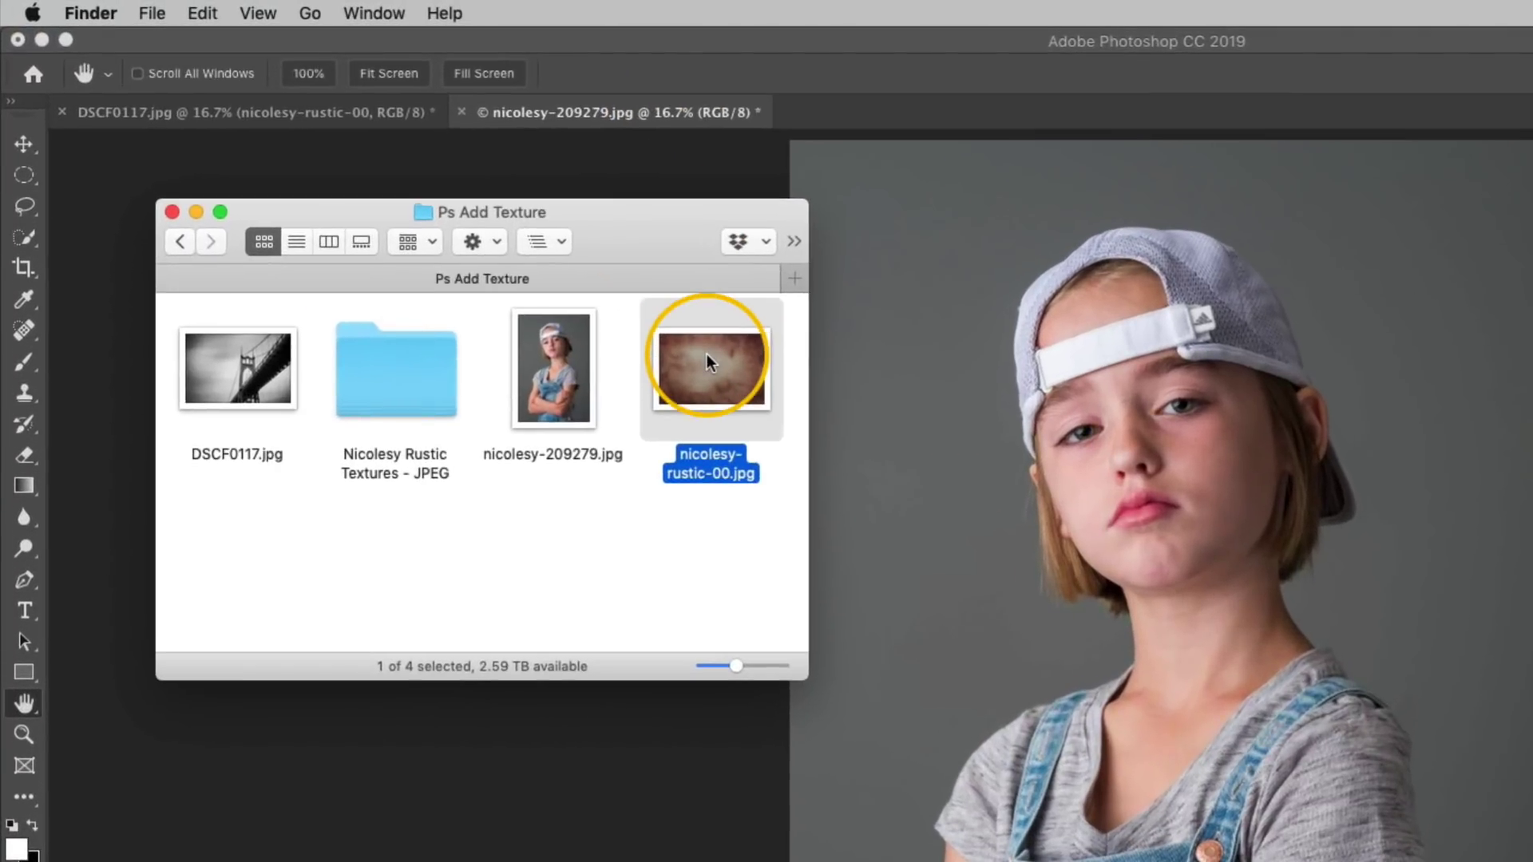
pyautogui.moveTo(487, 244); pyautogui.dragTo(520, 247)
pyautogui.moveTo(769, 366); pyautogui.dragTo(1200, 470)
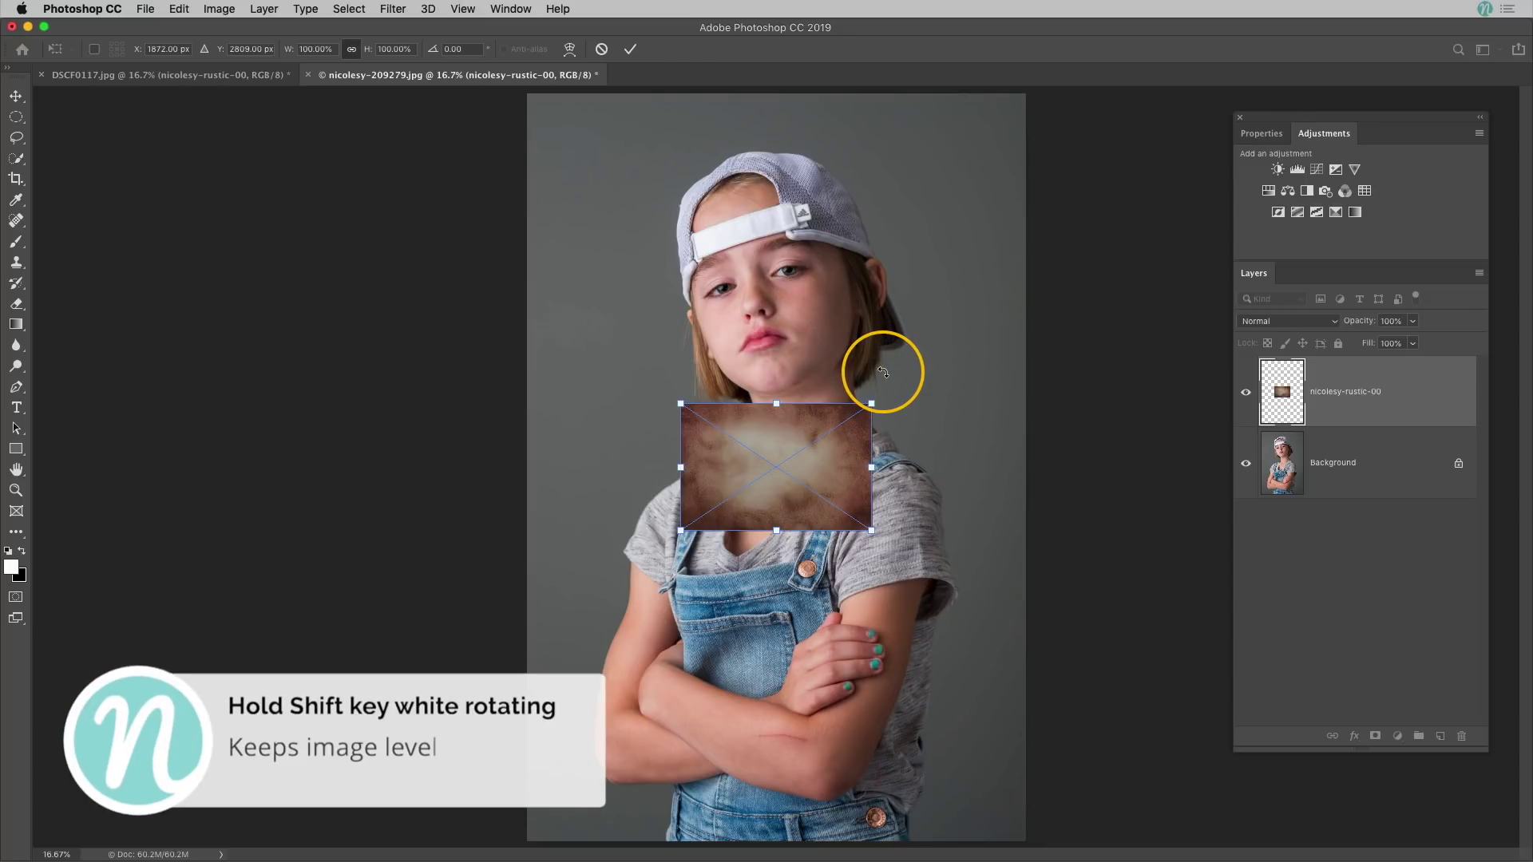
# Step: Rotate the texture 90° upright, scale it to 390.21% to fill the canvas, and turn off View > Snap
pyautogui.moveTo(883, 372); pyautogui.dragTo(864, 562)
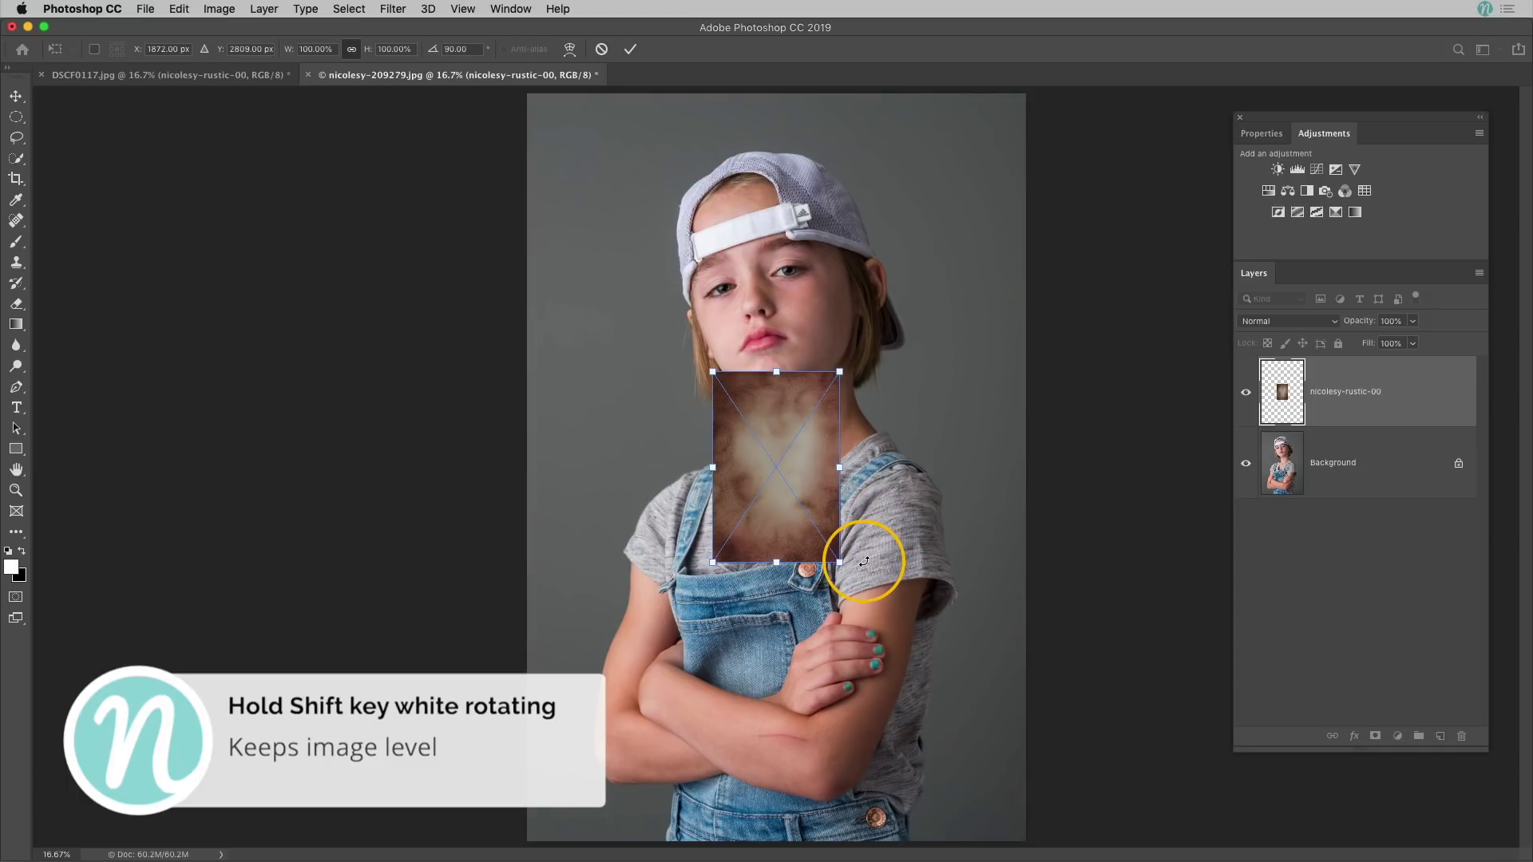
pyautogui.moveTo(844, 470); pyautogui.dragTo(1023, 479)
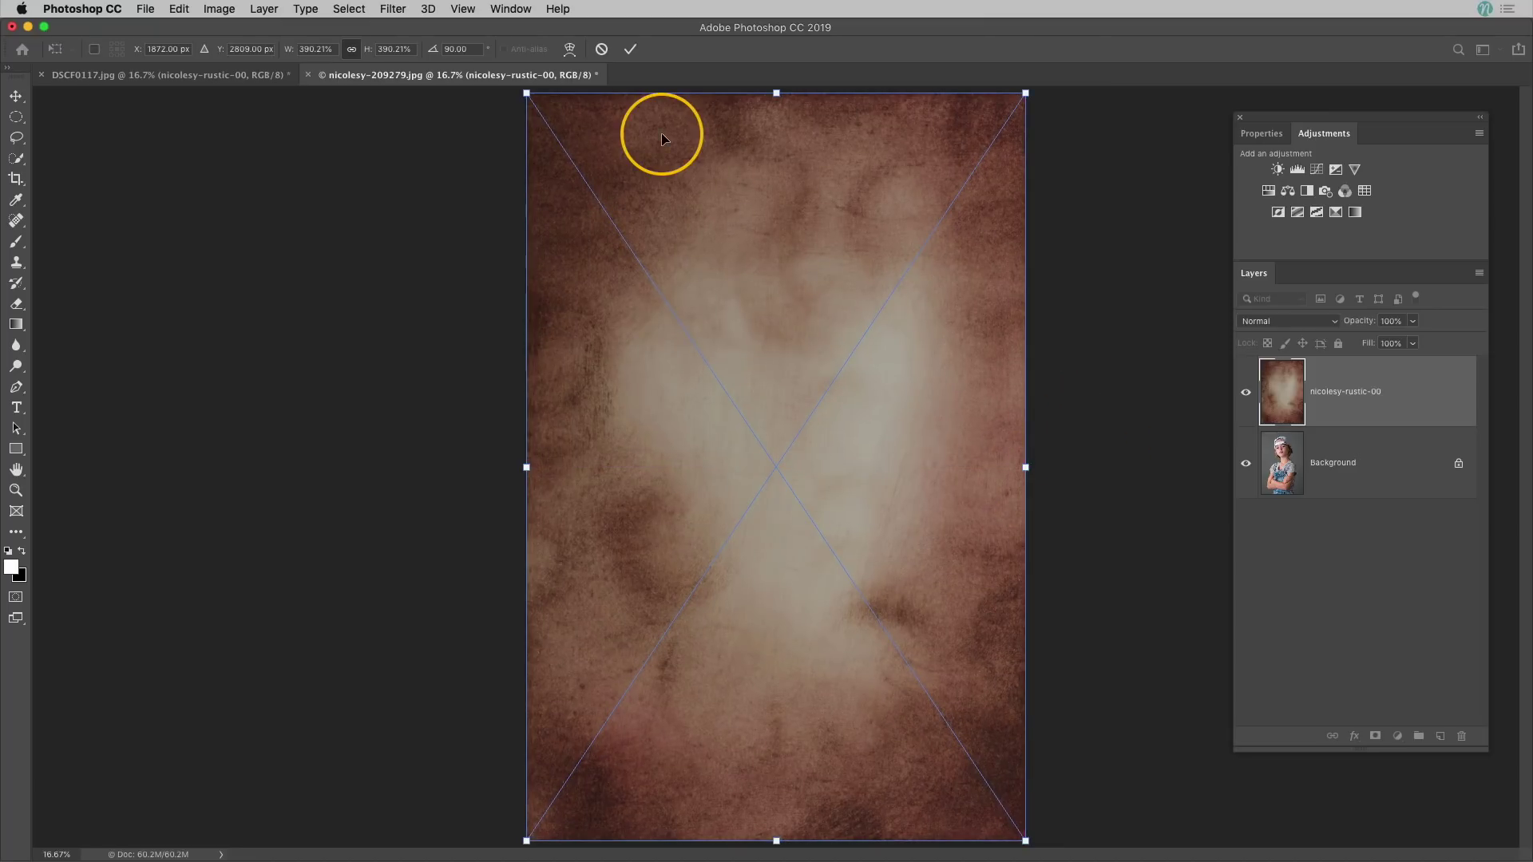
pyautogui.click(463, 9)
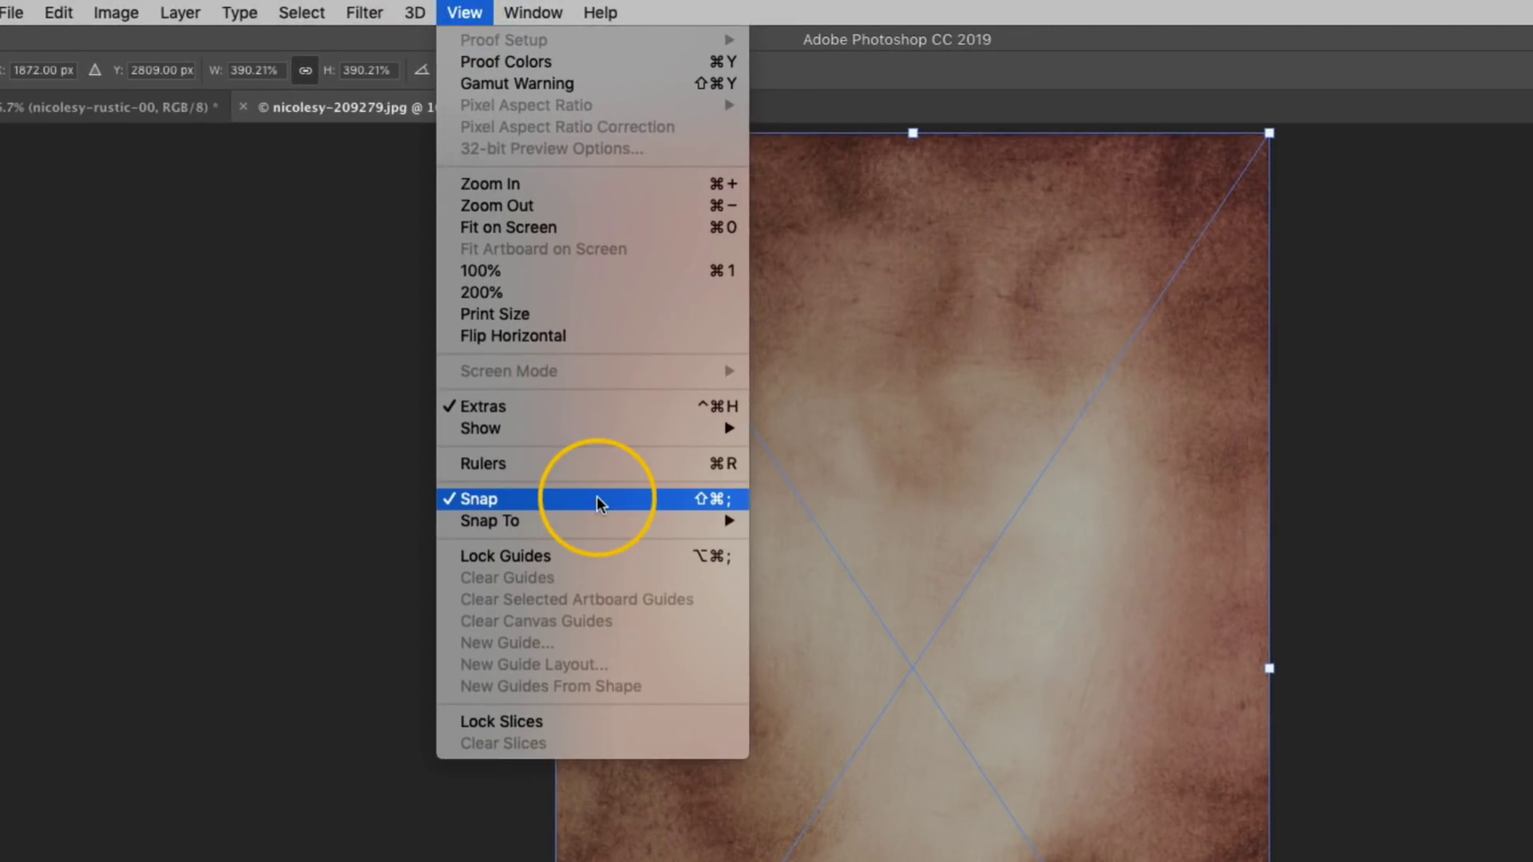
pyautogui.click(599, 501)
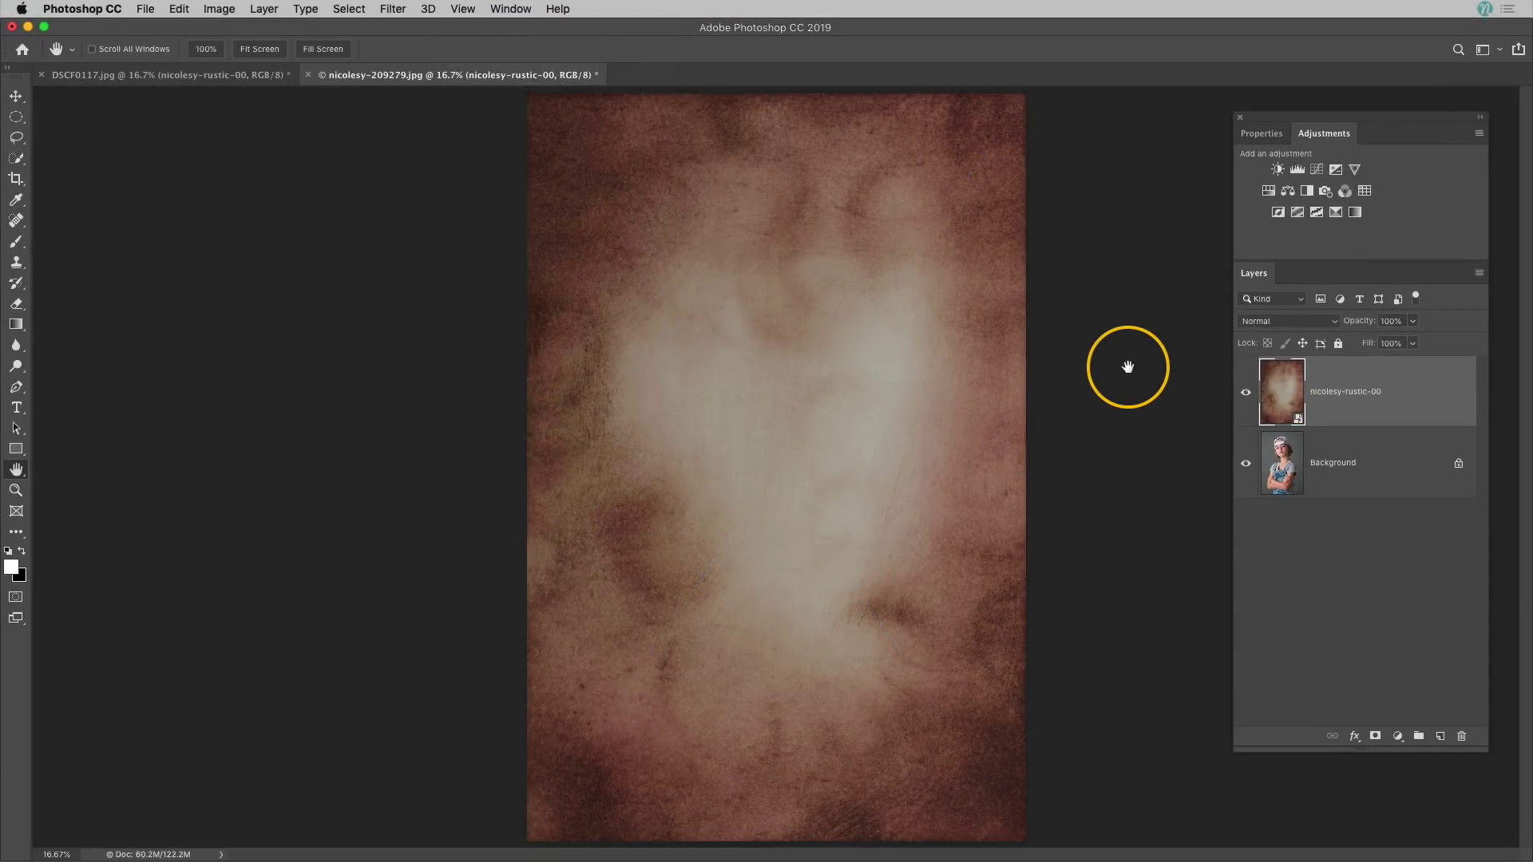
# Step: Set the portrait's texture layer to Overlay and toggle its visibility off and on to compare
pyautogui.click(1329, 321)
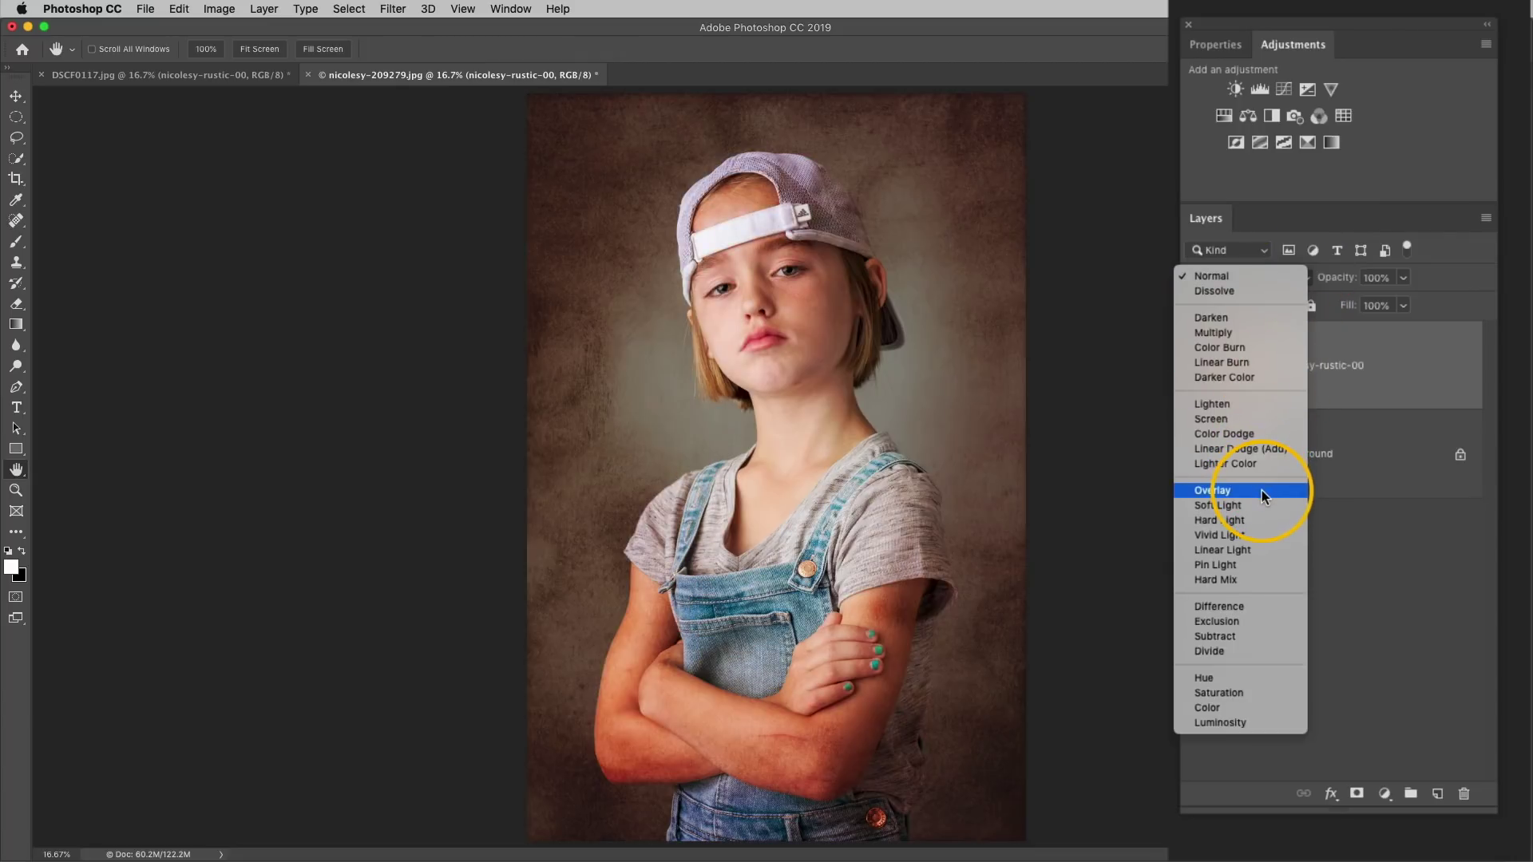
pyautogui.click(1262, 490)
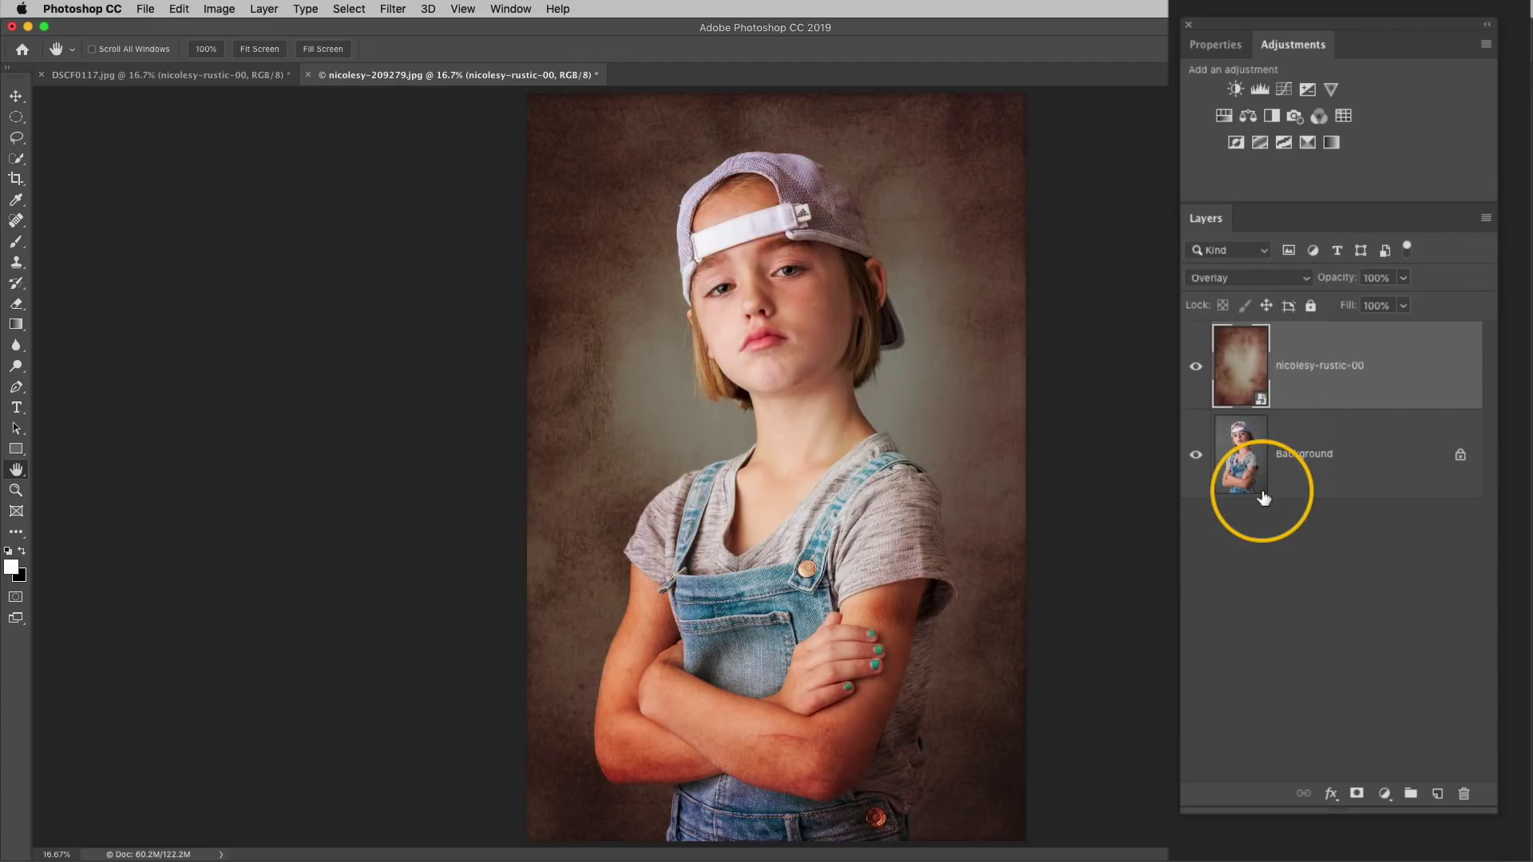
pyautogui.click(1195, 366)
pyautogui.click(1196, 367)
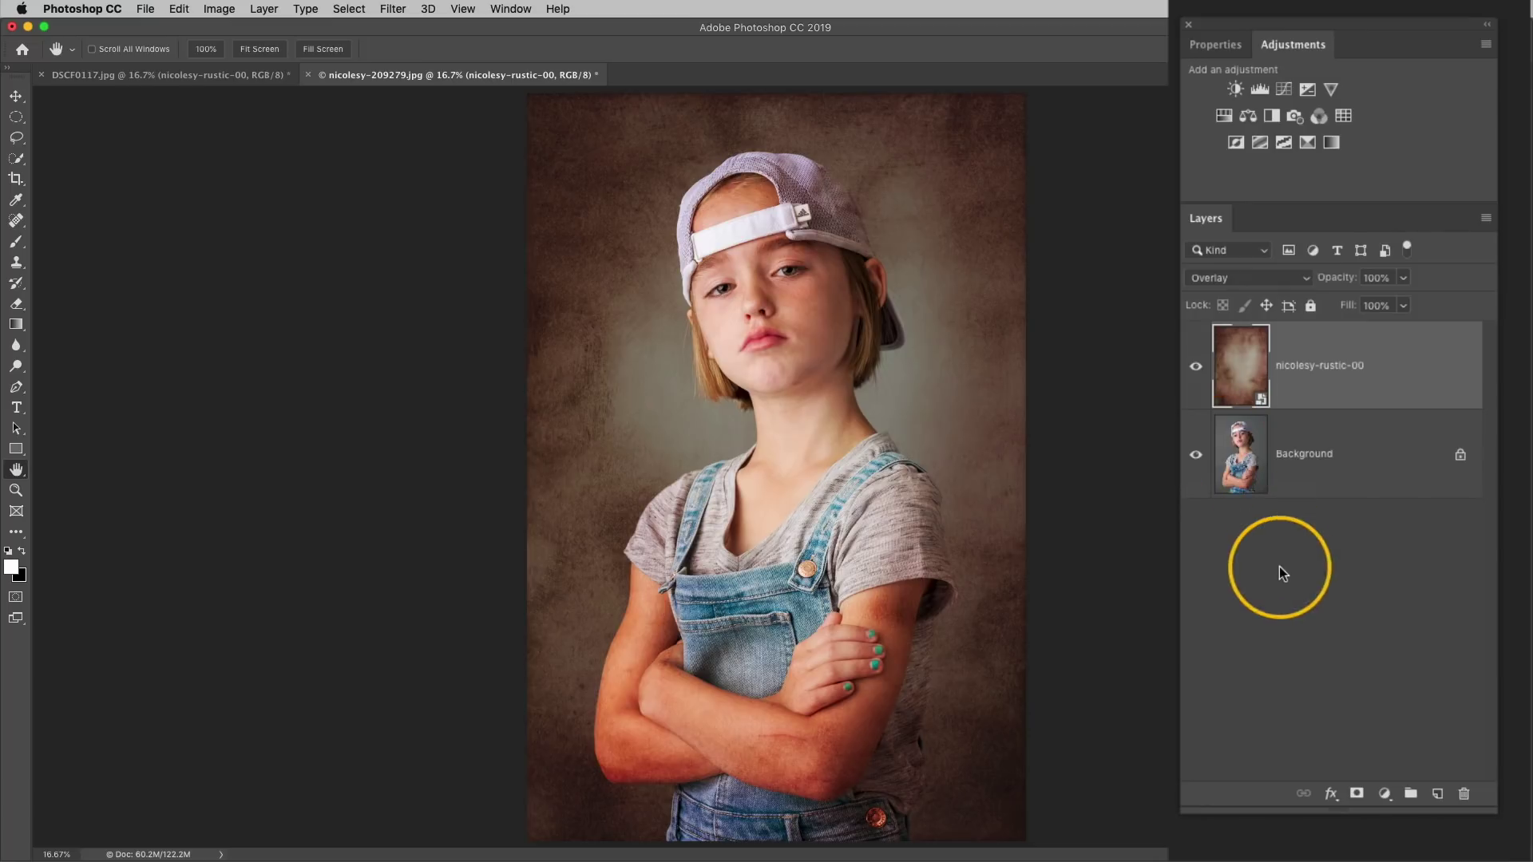
# Step: Add a layer mask to the texture layer and select a larger Brush, leaving opacity at 100%
pyautogui.click(1359, 794)
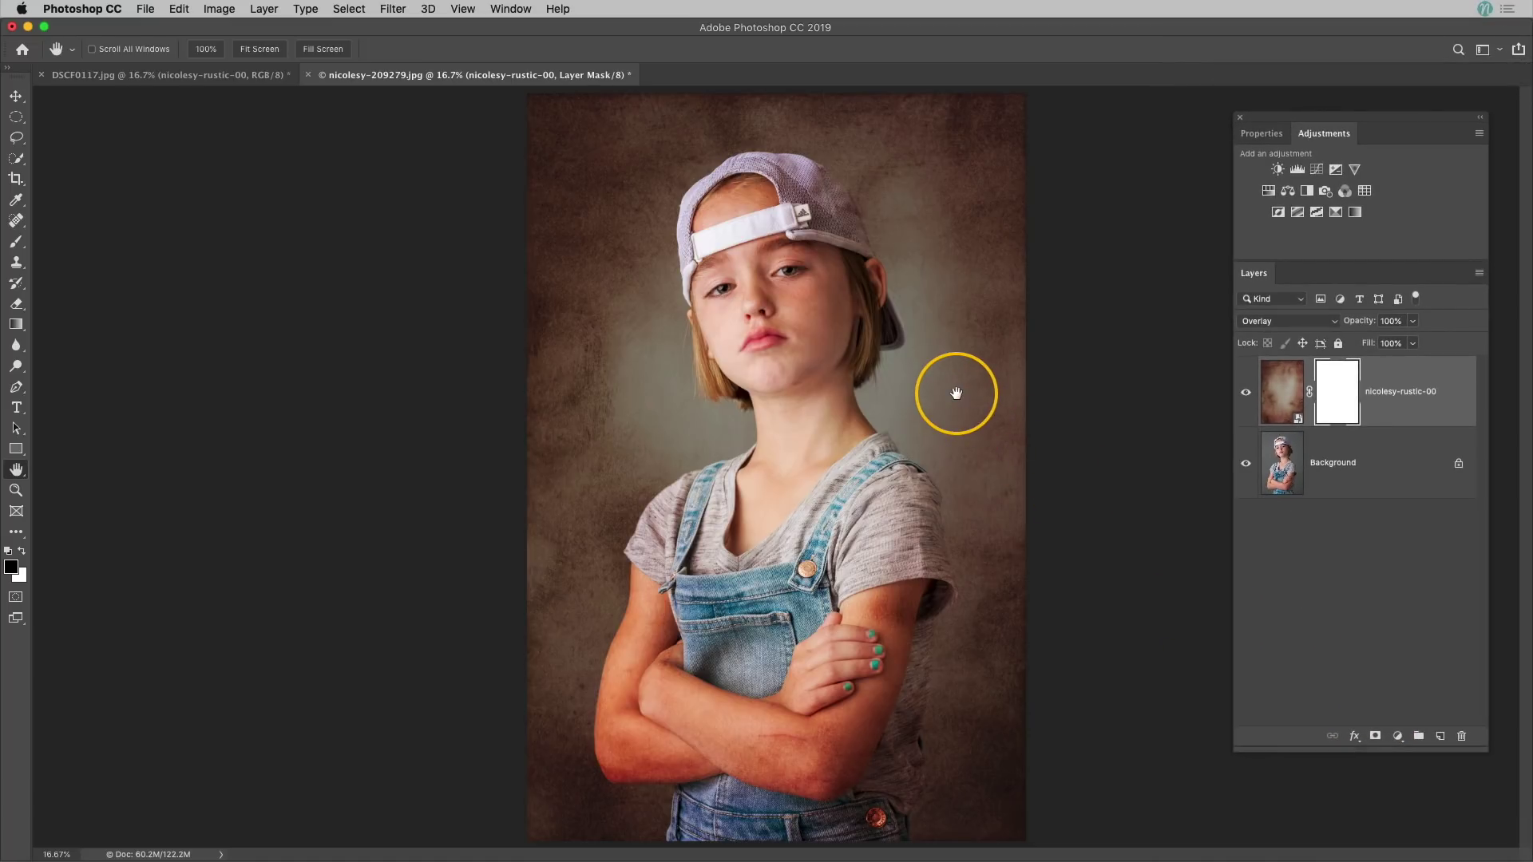
pyautogui.press('b')
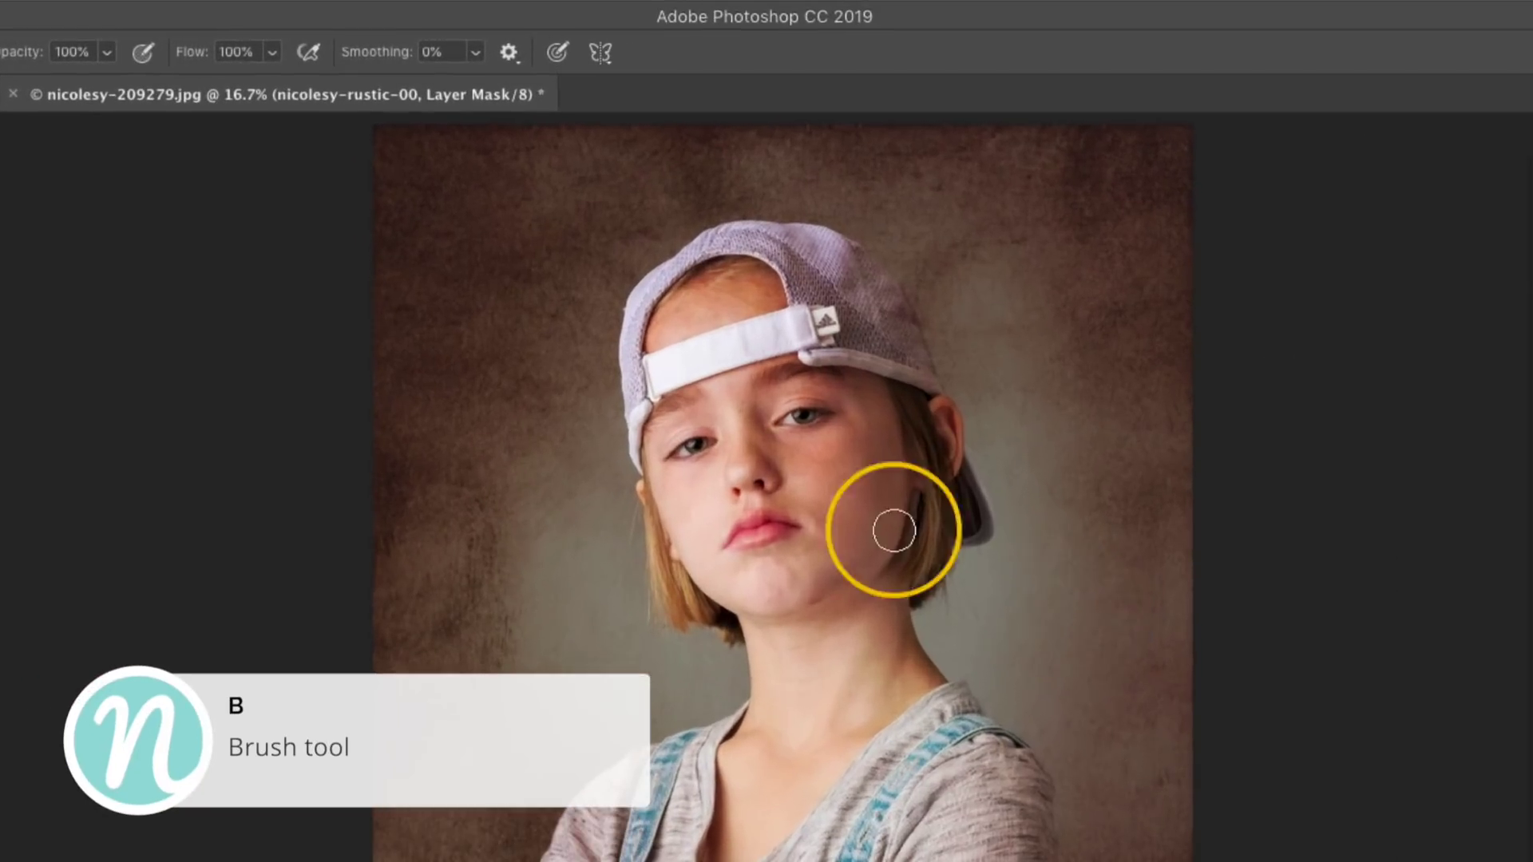
pyautogui.press(']')
pyautogui.press(']')
pyautogui.press(']')
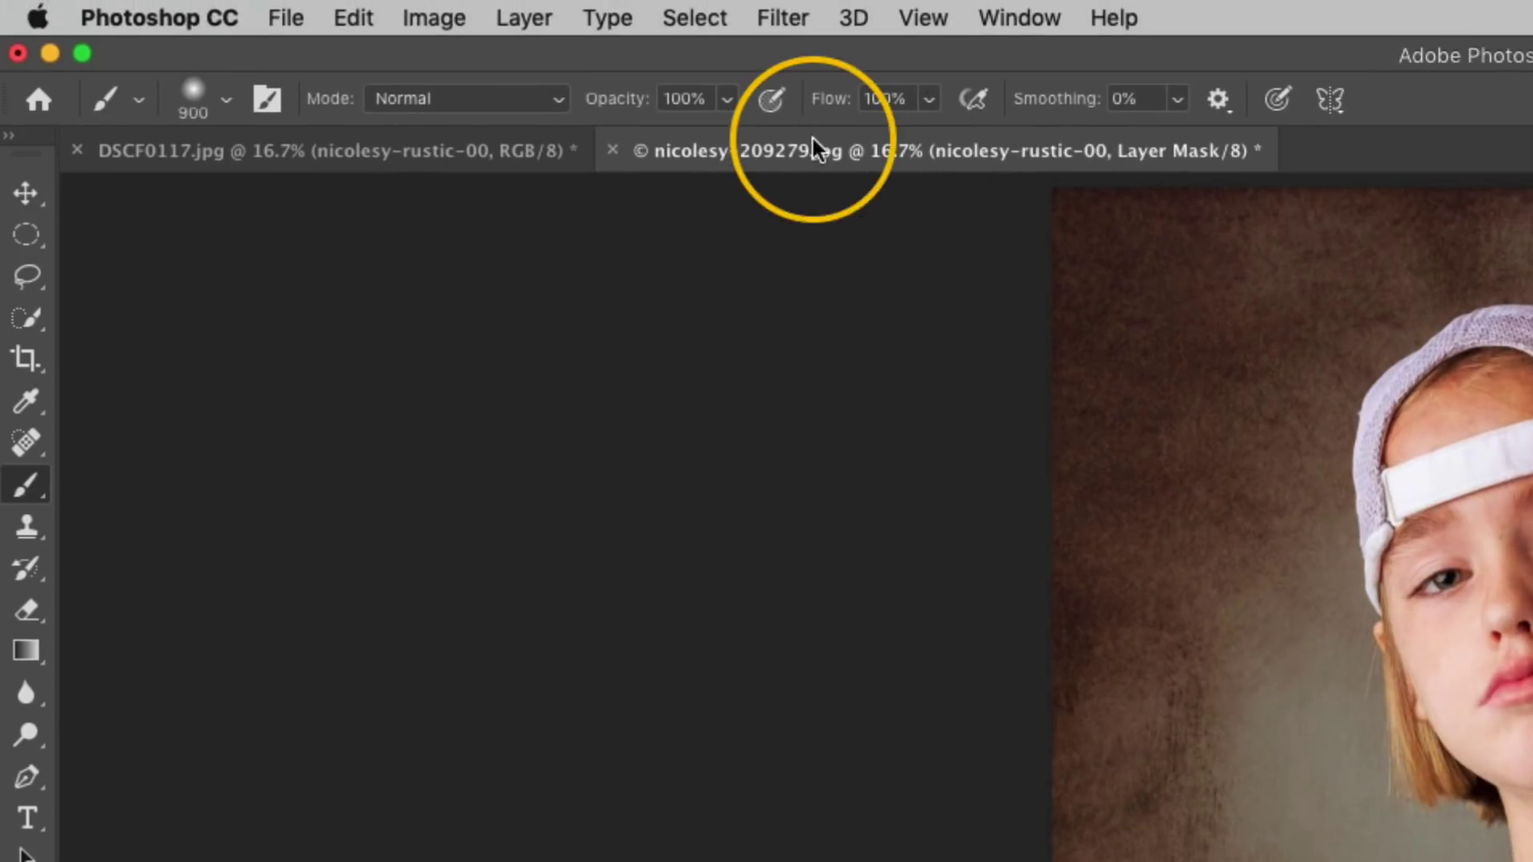
pyautogui.click(107, 52)
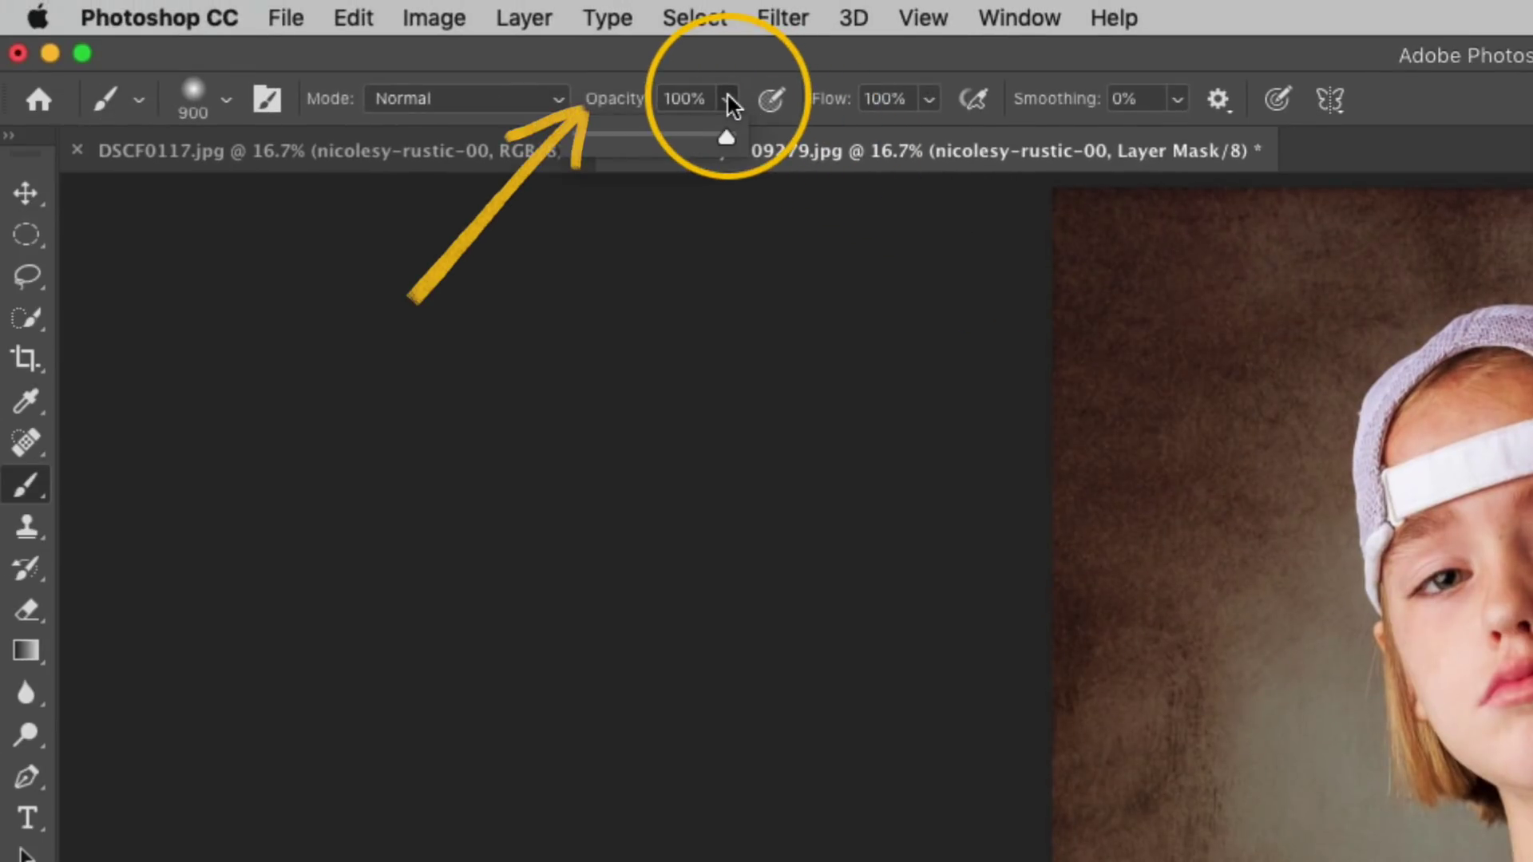
pyautogui.click(729, 101)
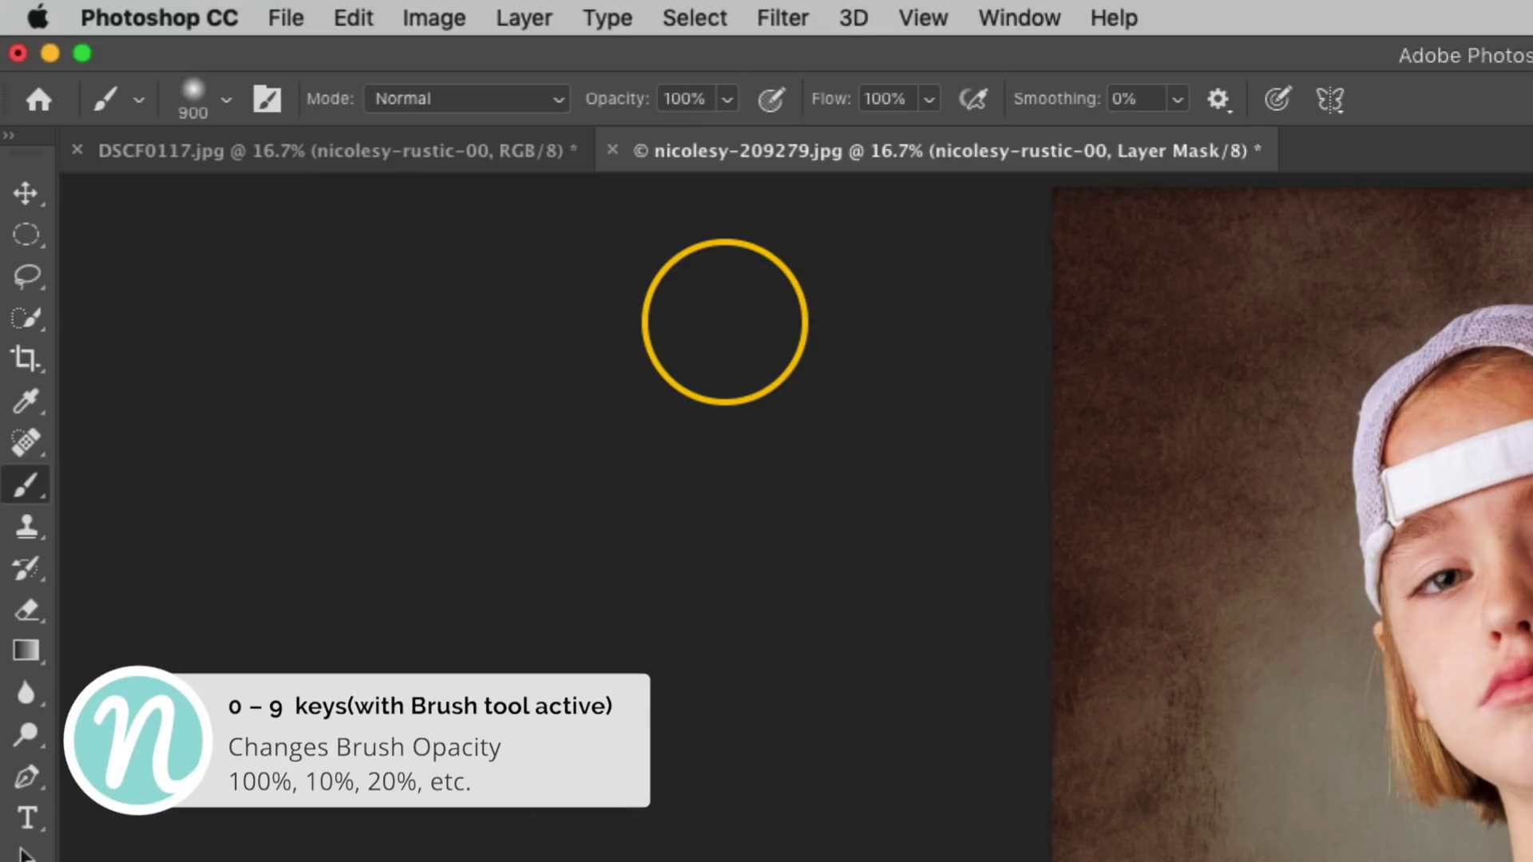
# Step: Set brush opacity to 50% and reset to default colours, swapped so black is the foreground
pyautogui.press('5')
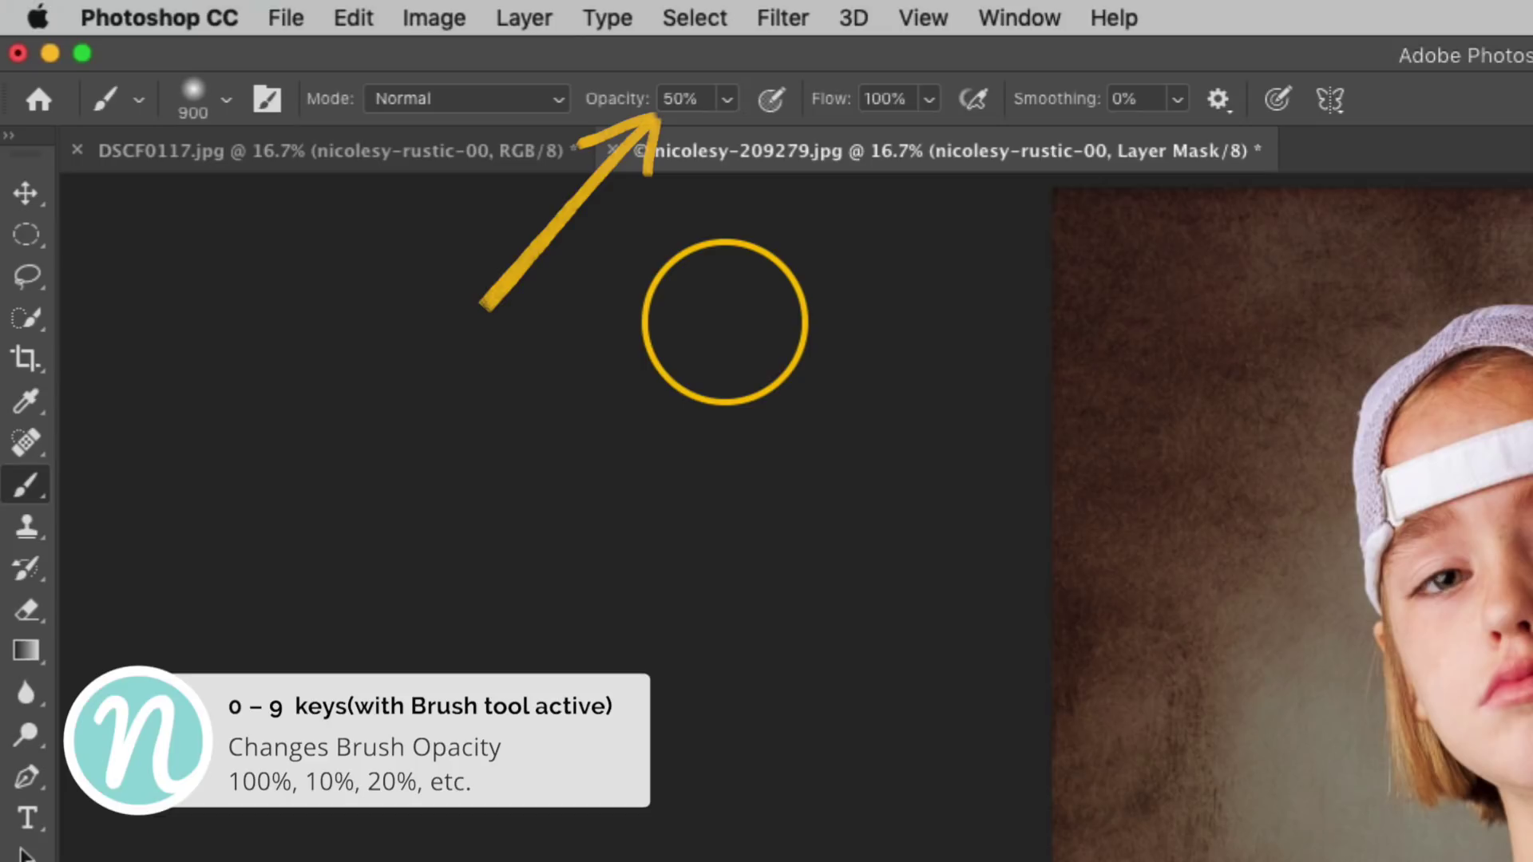
pyautogui.press('2')
pyautogui.press('0')
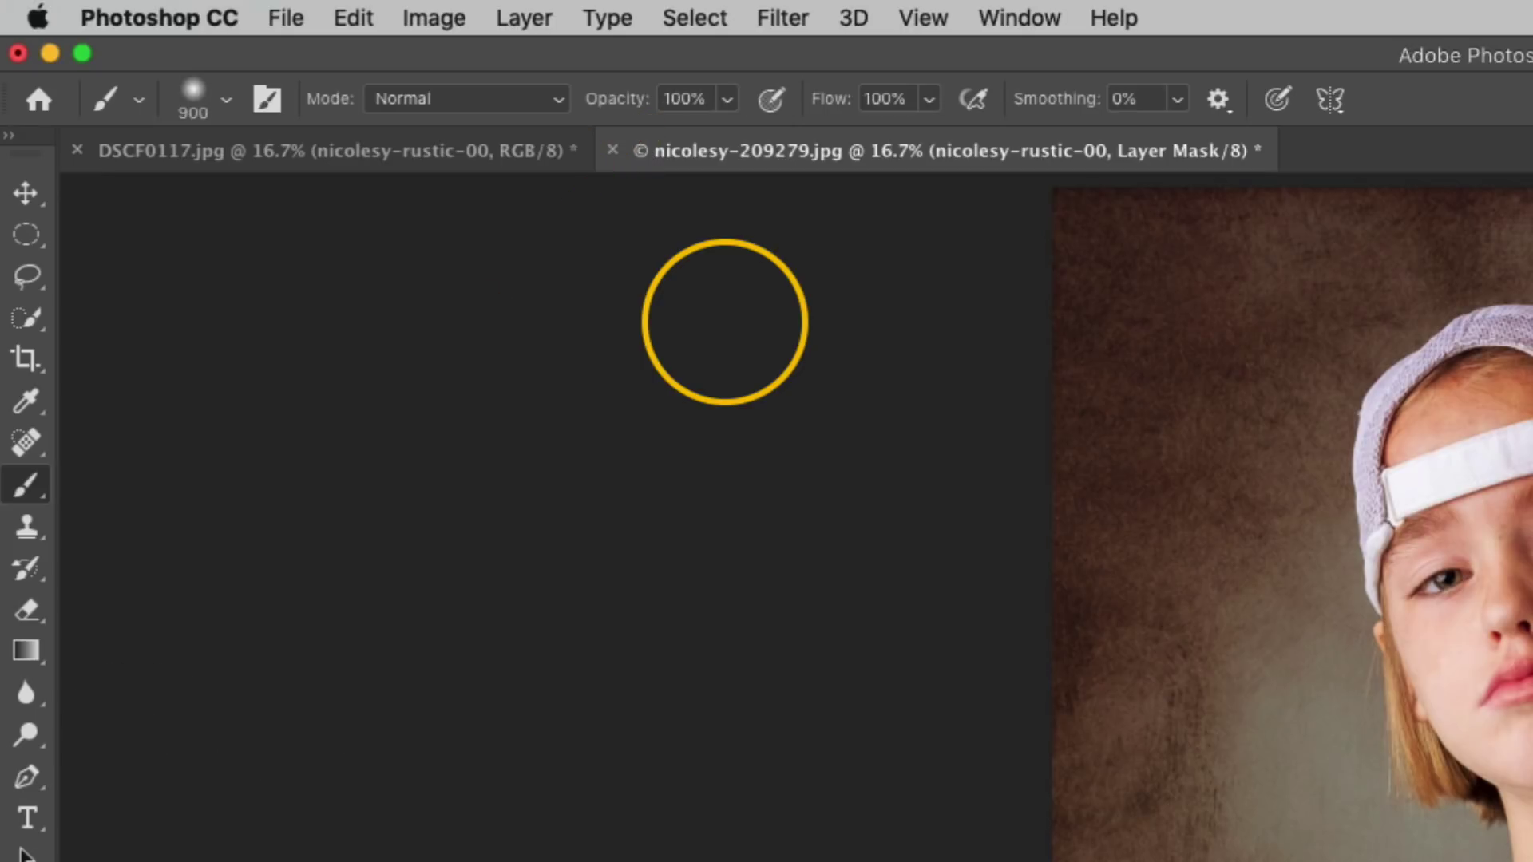
pyautogui.press('5')
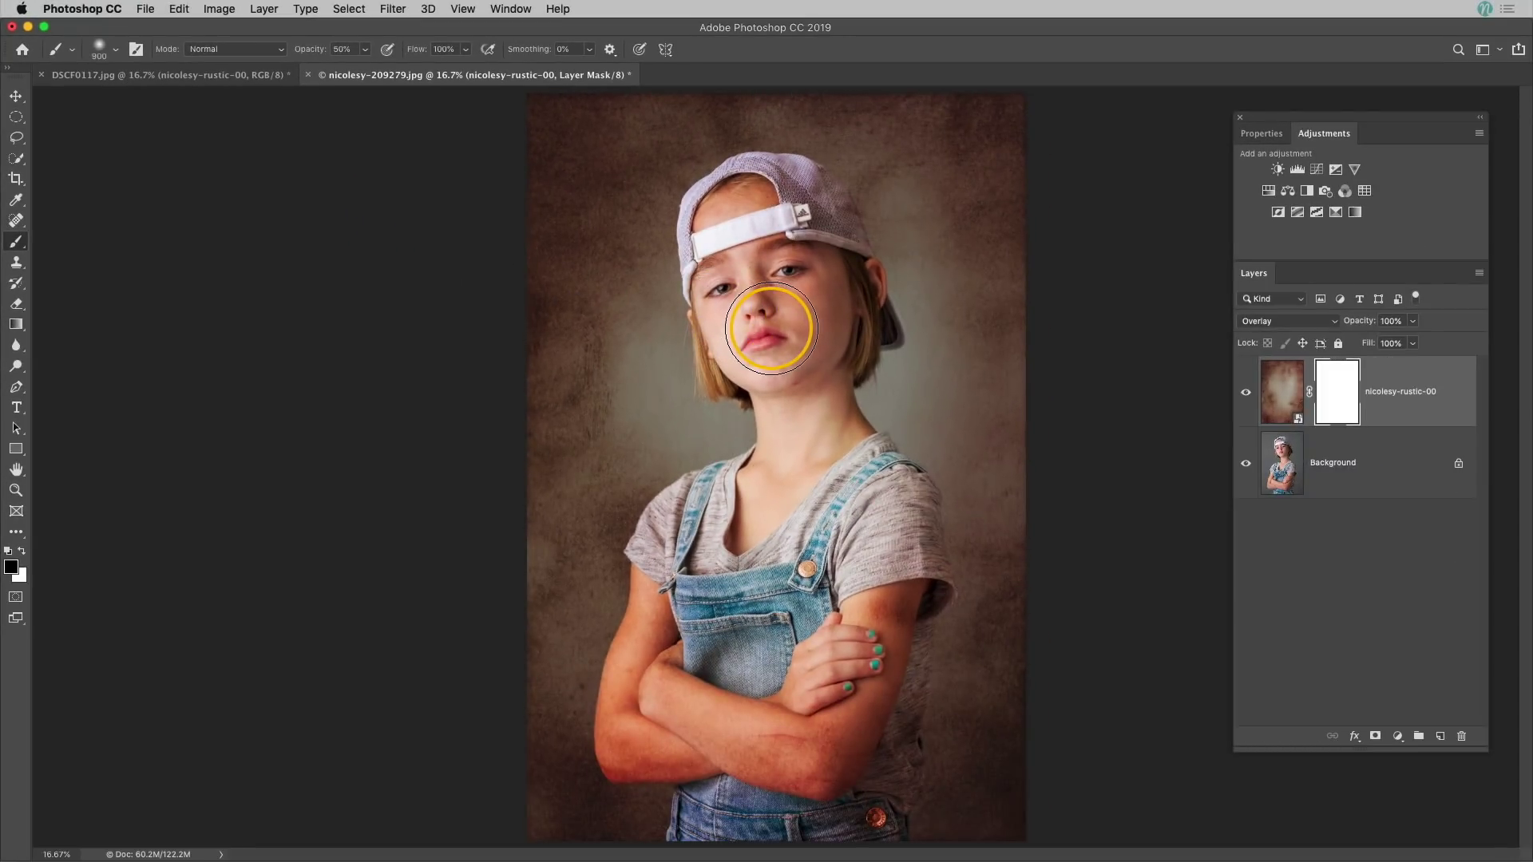
pyautogui.press('d')
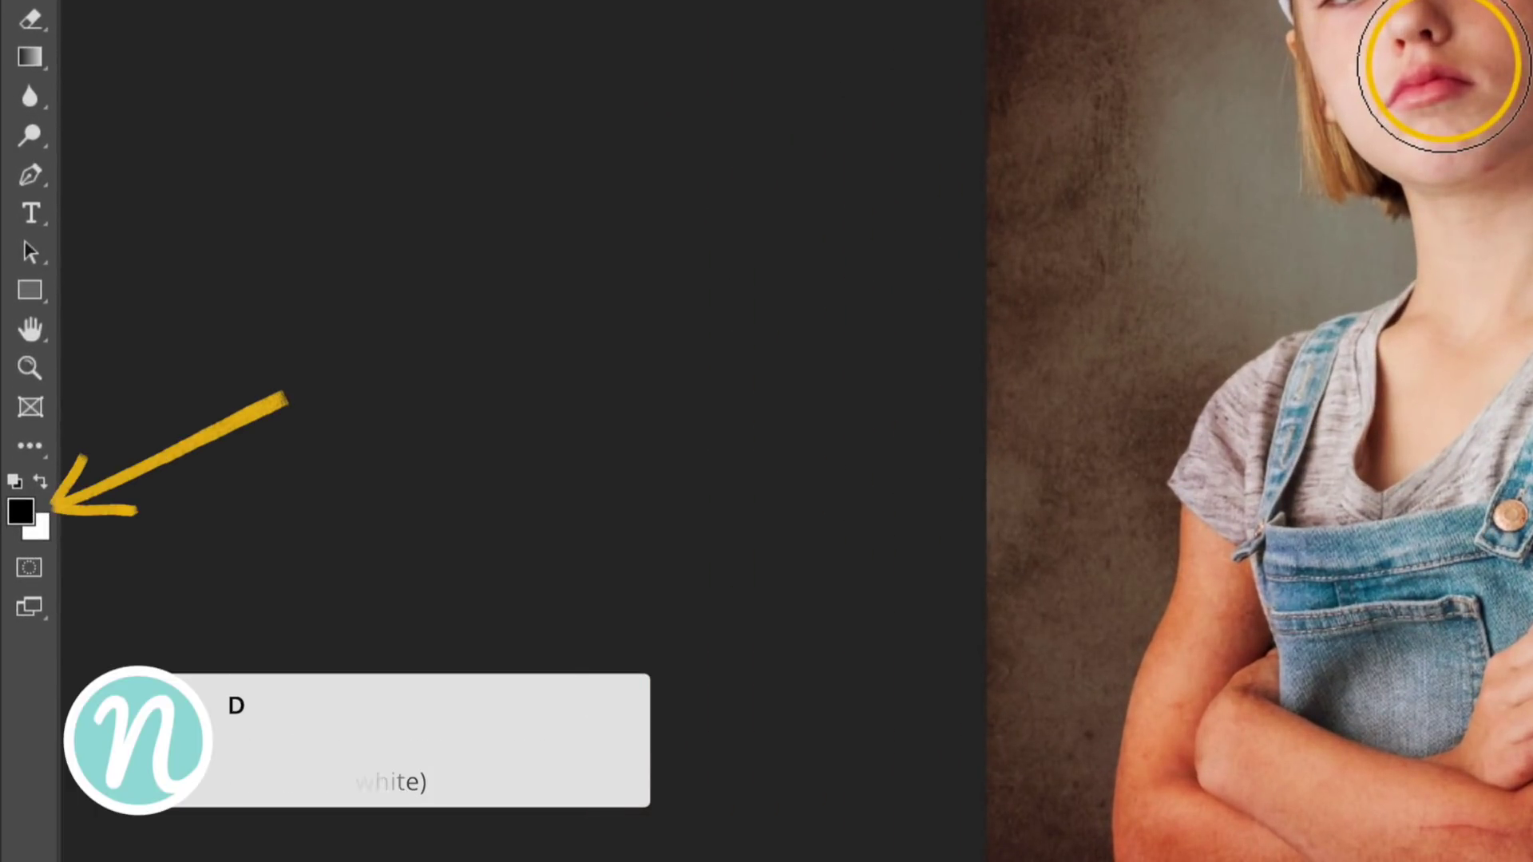
pyautogui.press('x')
pyautogui.press('x')
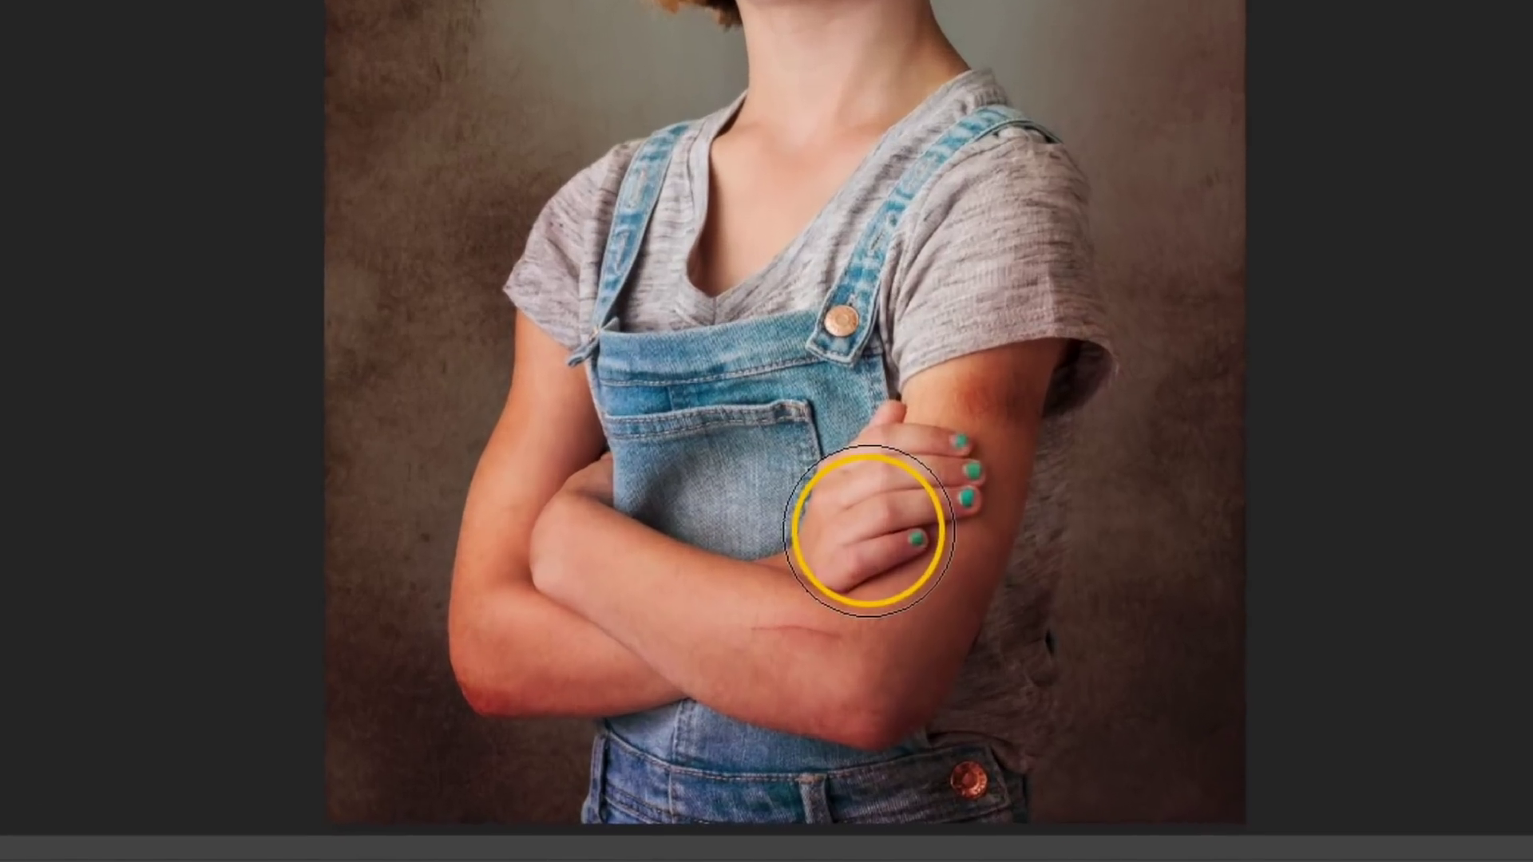
# Step: Check the soft brush's size and hardness in the brush picker
pyautogui.rightClick(821, 684)
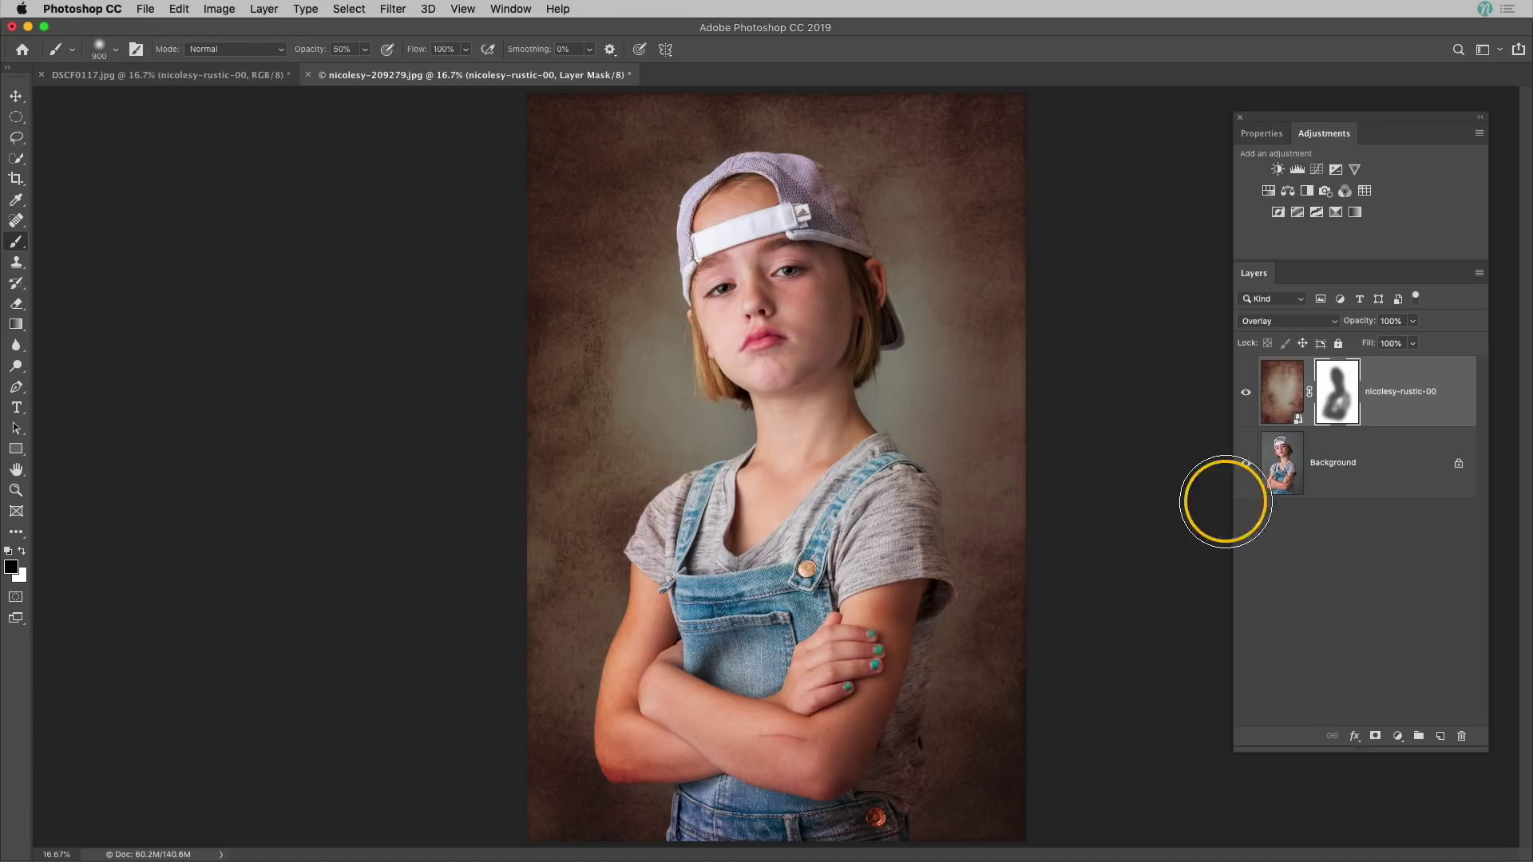
pyautogui.keyDown('shift'); pyautogui.click(1308, 370); pyautogui.keyUp('shift')
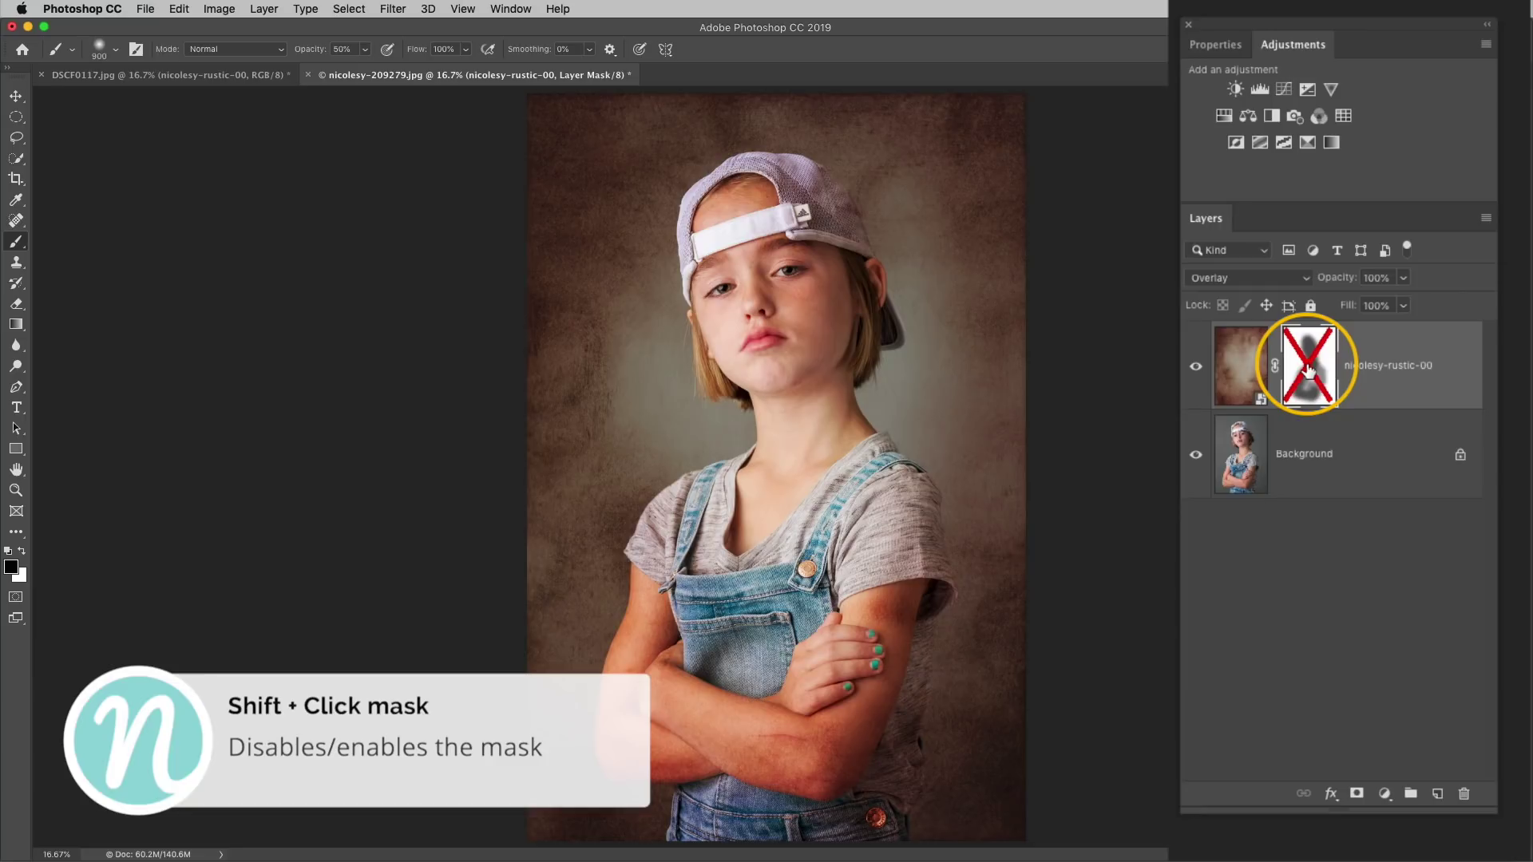
pyautogui.keyDown('shift'); pyautogui.click(1308, 370); pyautogui.keyUp('shift')
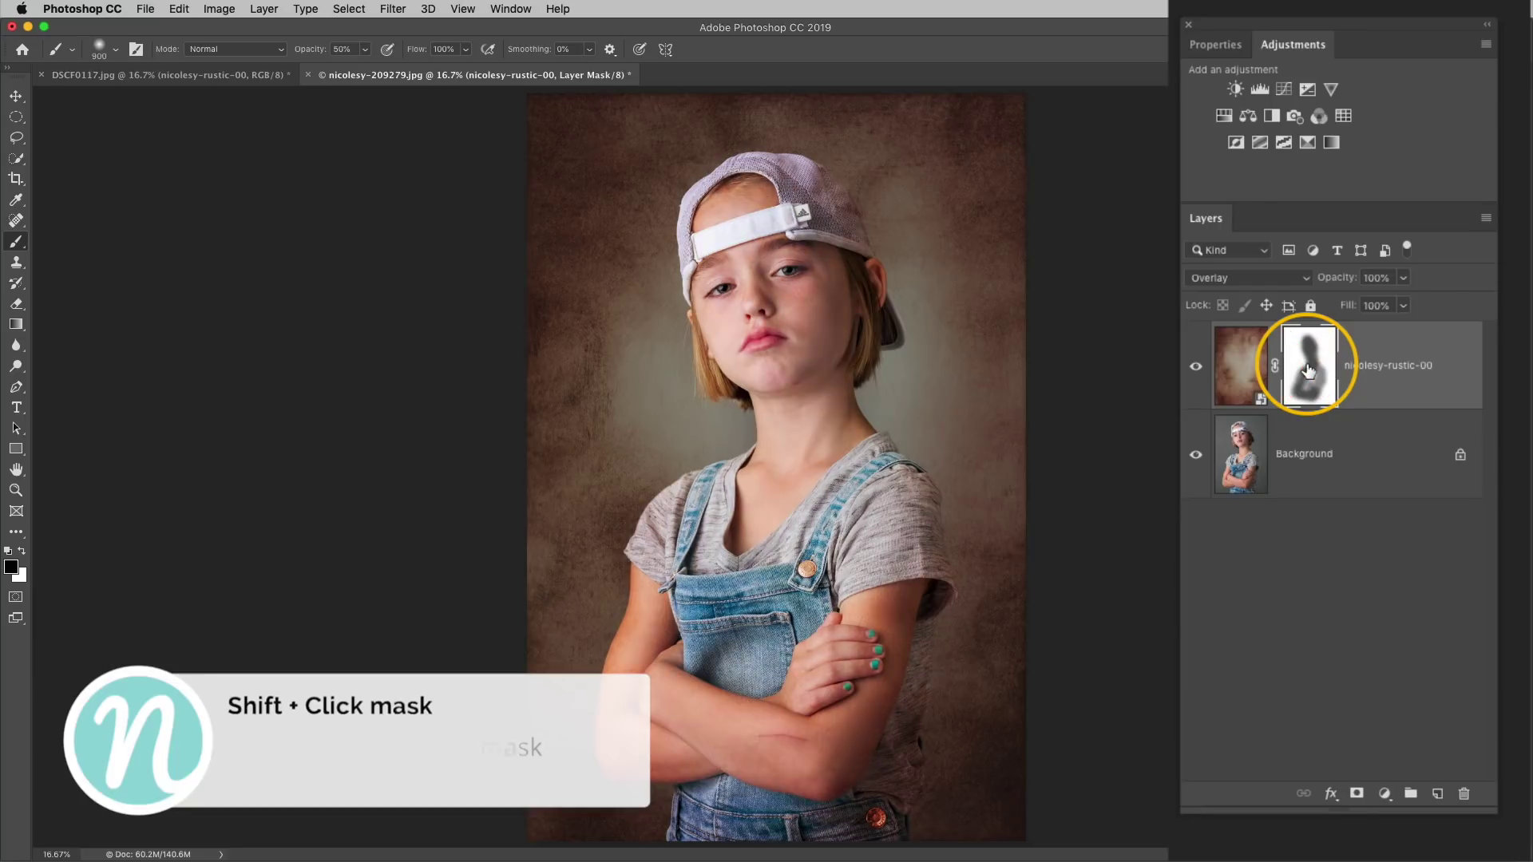
pyautogui.keyDown('shift'); pyautogui.click(1308, 369); pyautogui.keyUp('shift')
pyautogui.keyDown('shift'); pyautogui.click(1308, 370); pyautogui.keyUp('shift')
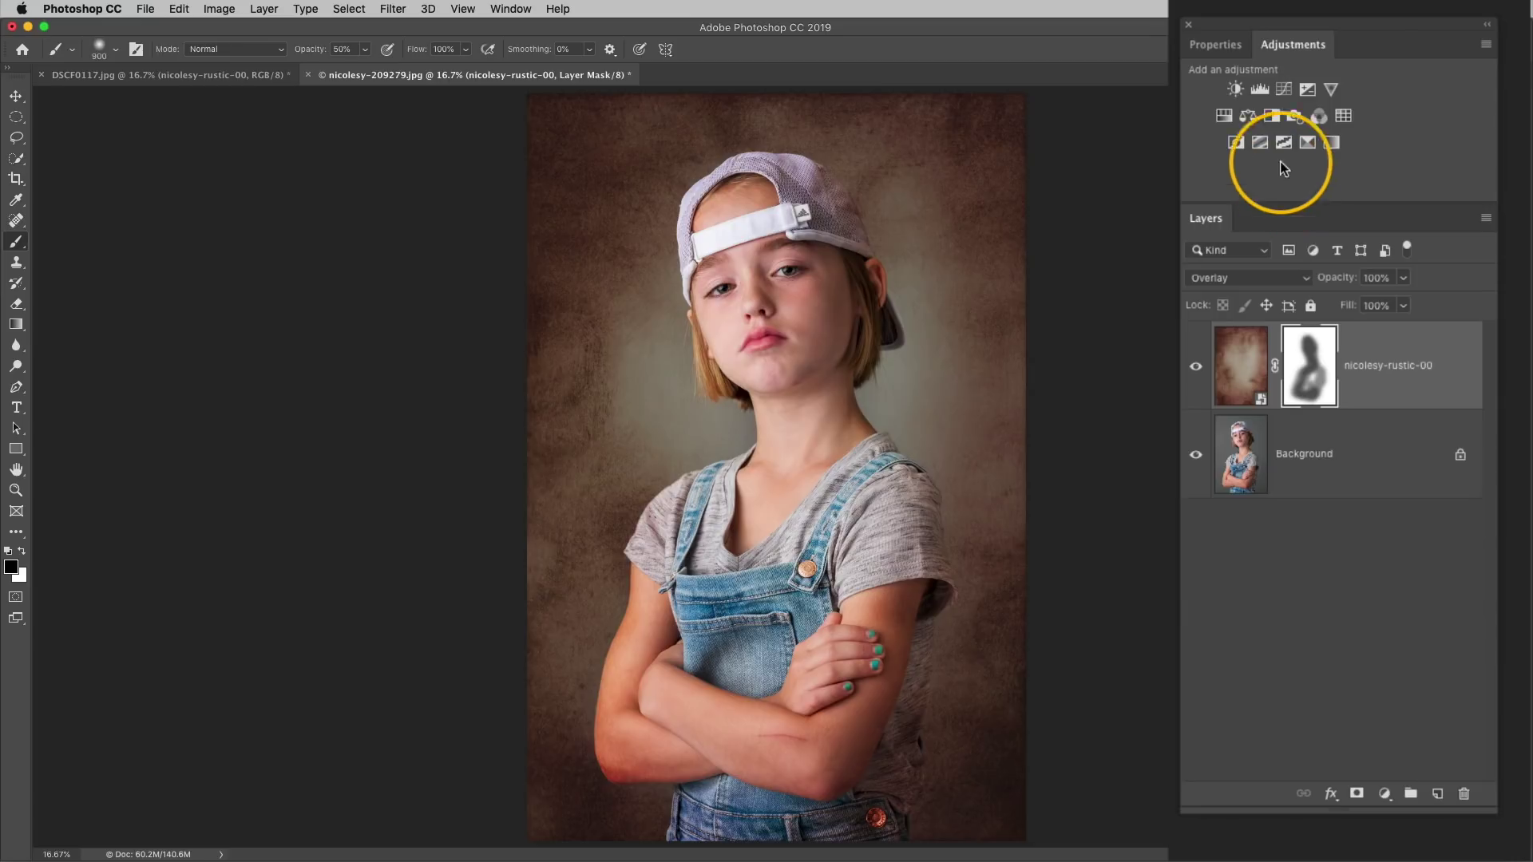
# Step: Add a Black & White adjustment layer and clip it to the rustic texture layer
pyautogui.click(1272, 116)
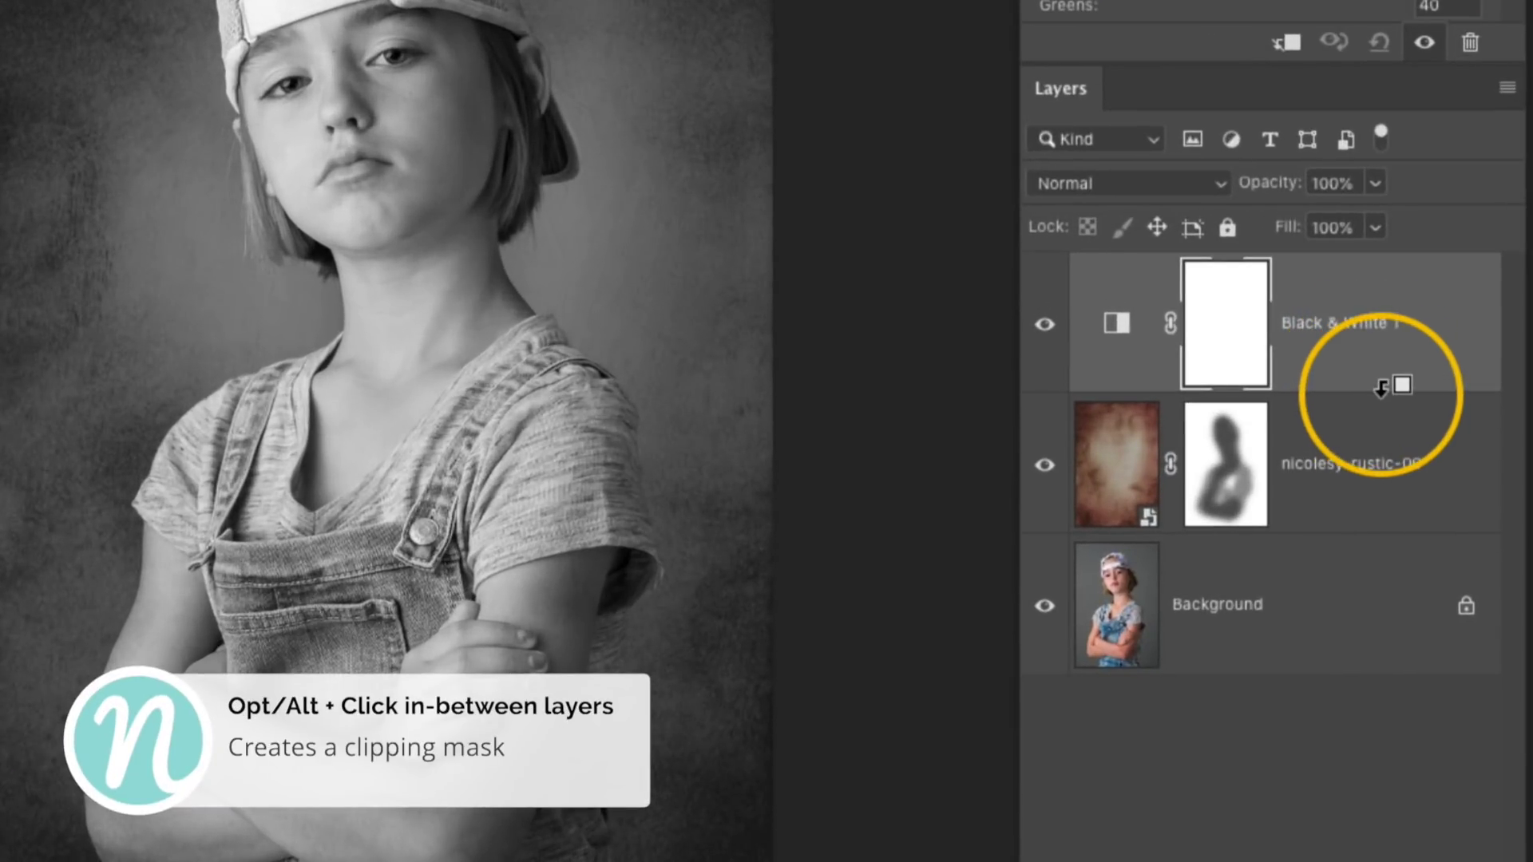
pyautogui.keyDown('alt'); pyautogui.click(1381, 389); pyautogui.keyUp('alt')
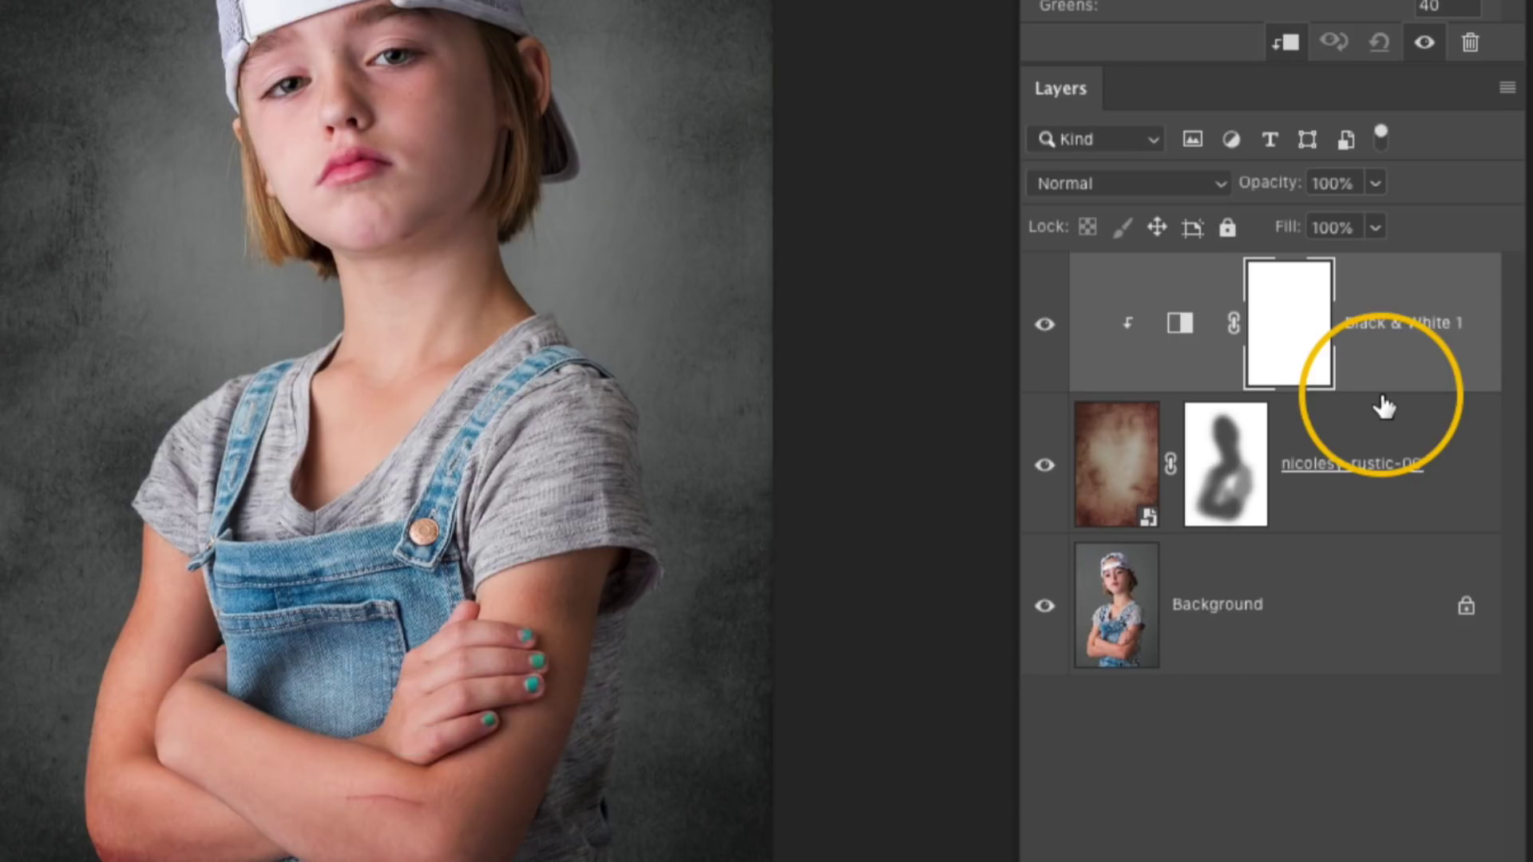
pyautogui.keyDown('alt'); pyautogui.click(1384, 407); pyautogui.keyUp('alt')
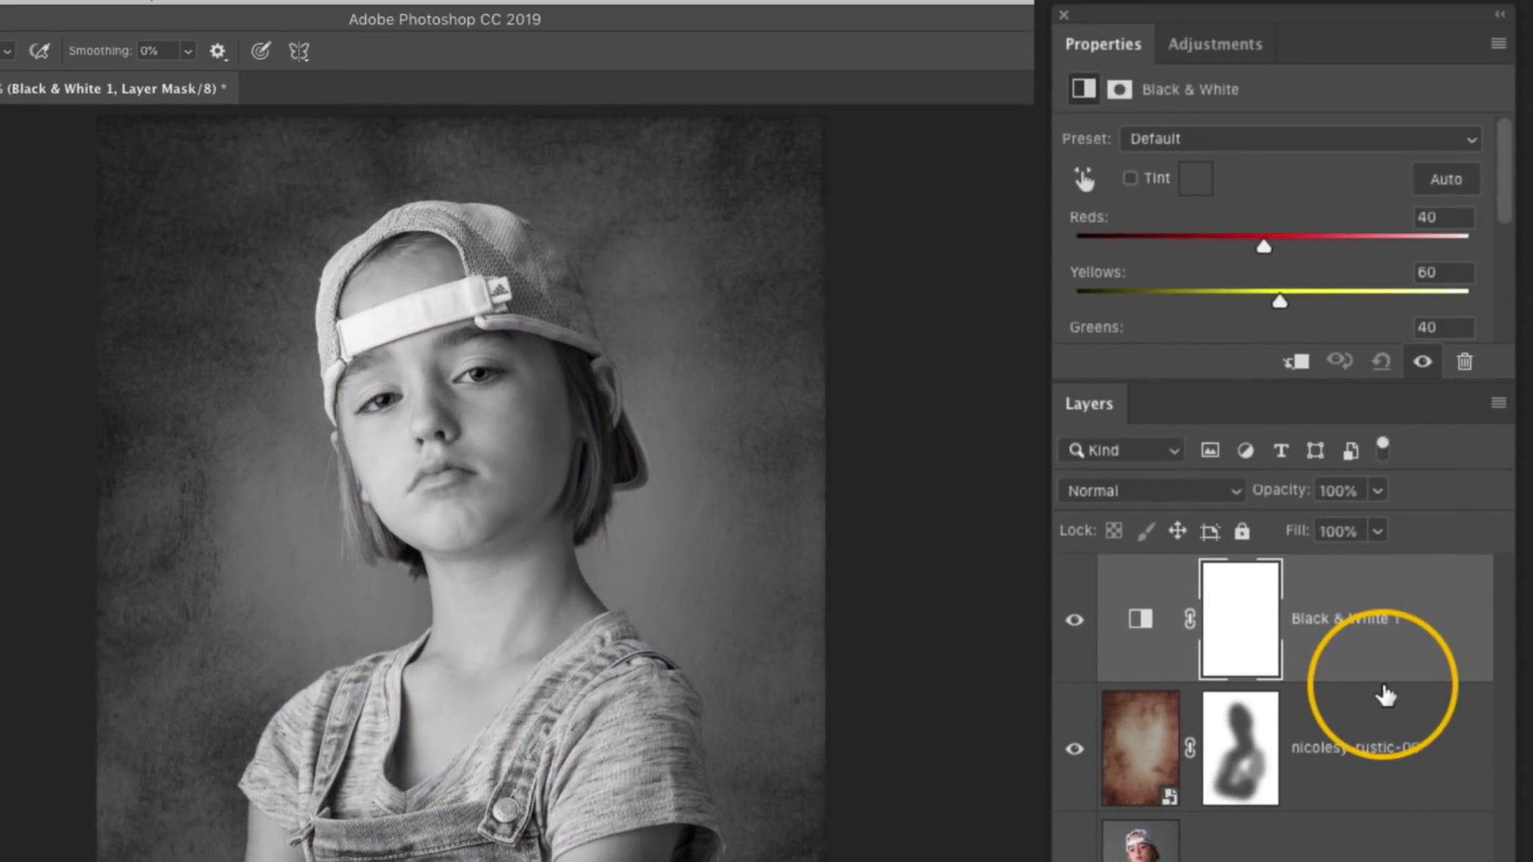
pyautogui.click(1297, 363)
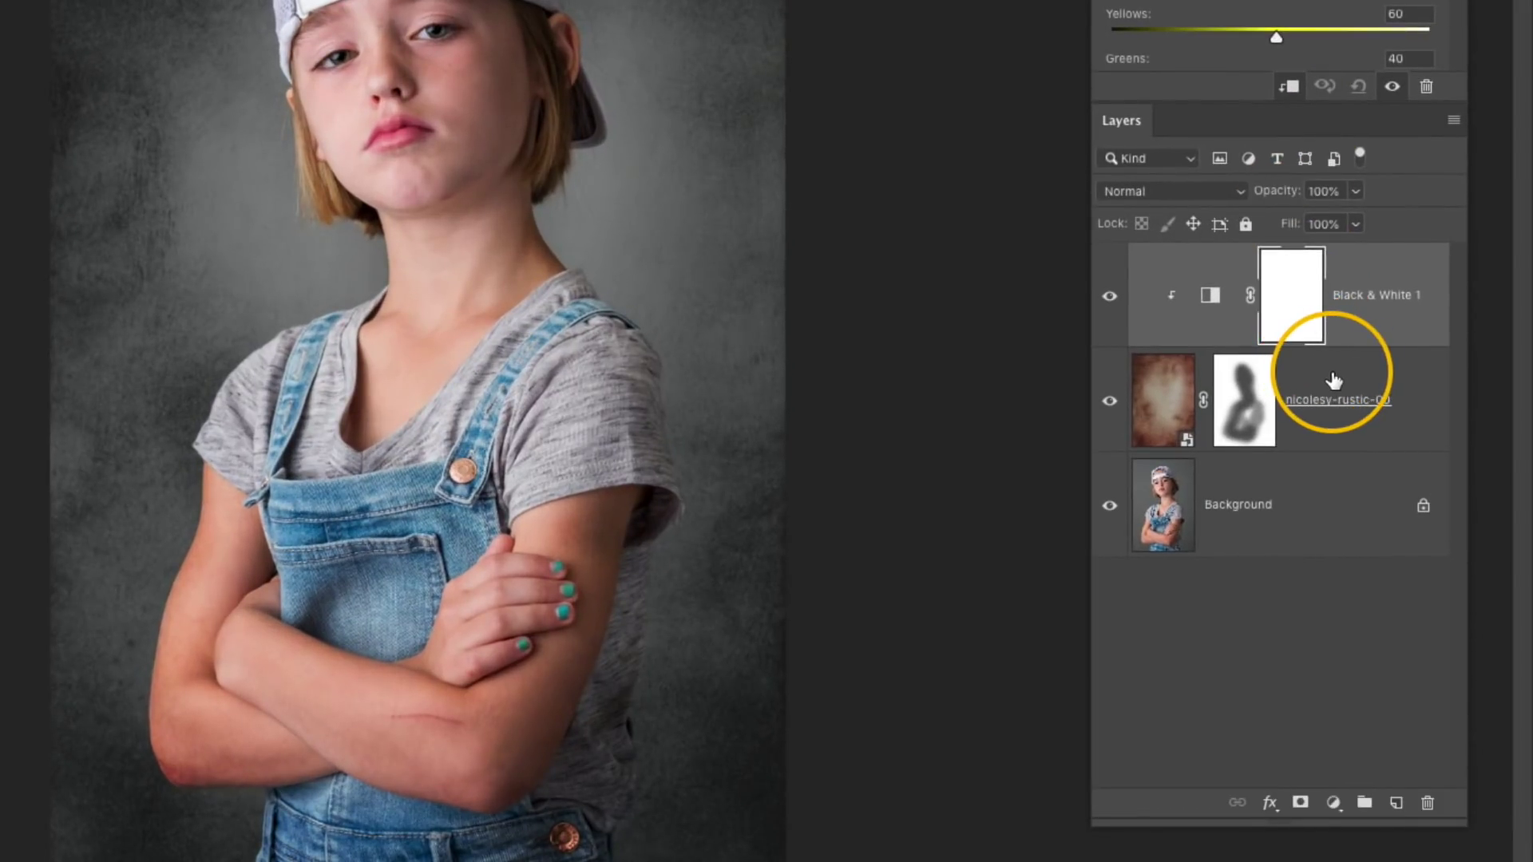
pyautogui.rightClick(1334, 380)
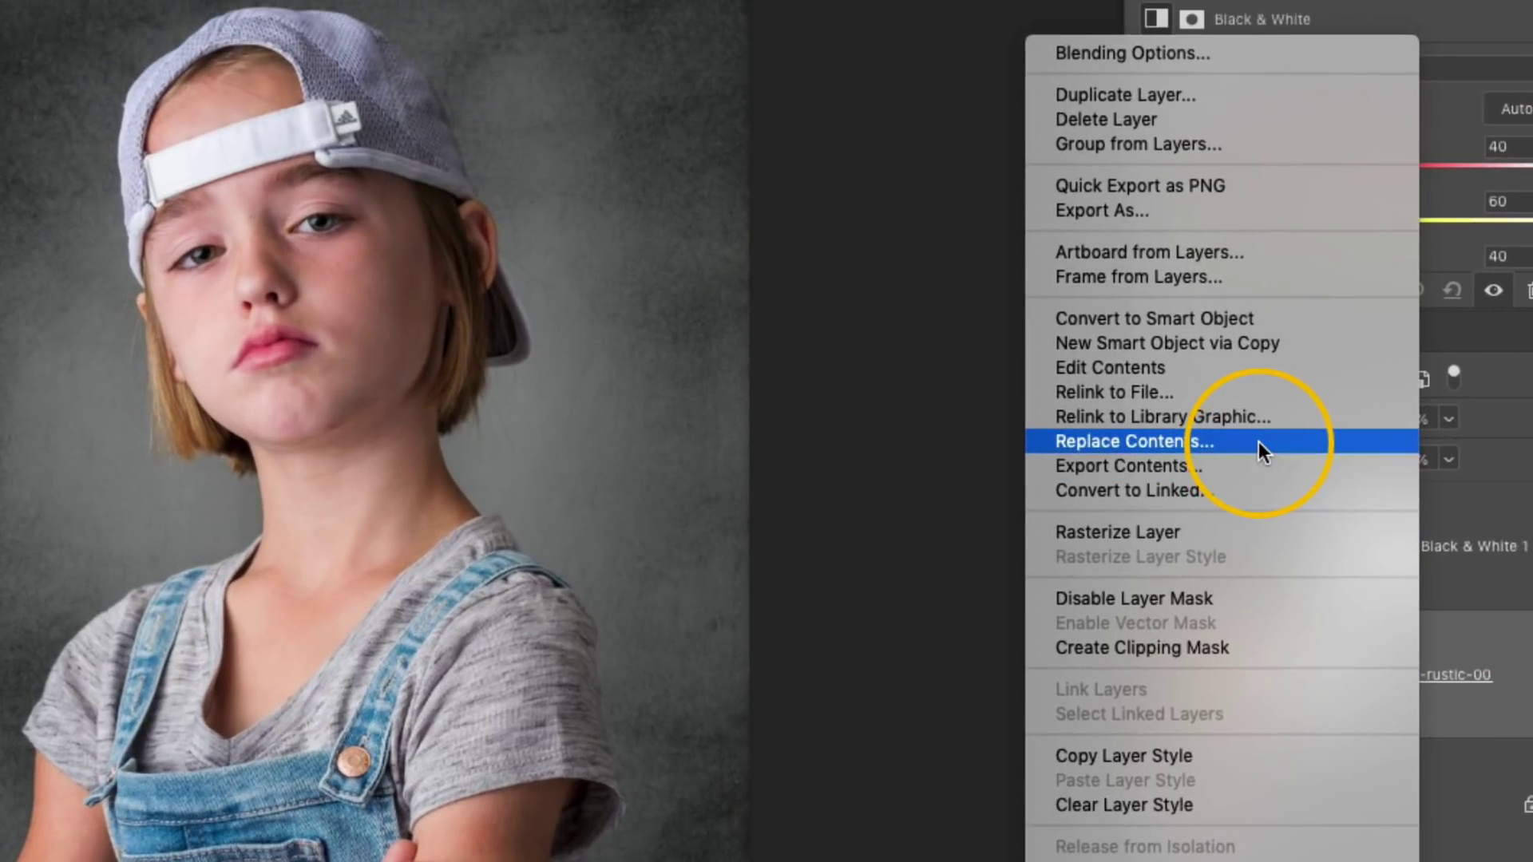
# Step: Replace the texture smart object's contents with nicolesy-rustic-09.jpg from the Nicolesy Rustic Textures folder
pyautogui.click(1258, 443)
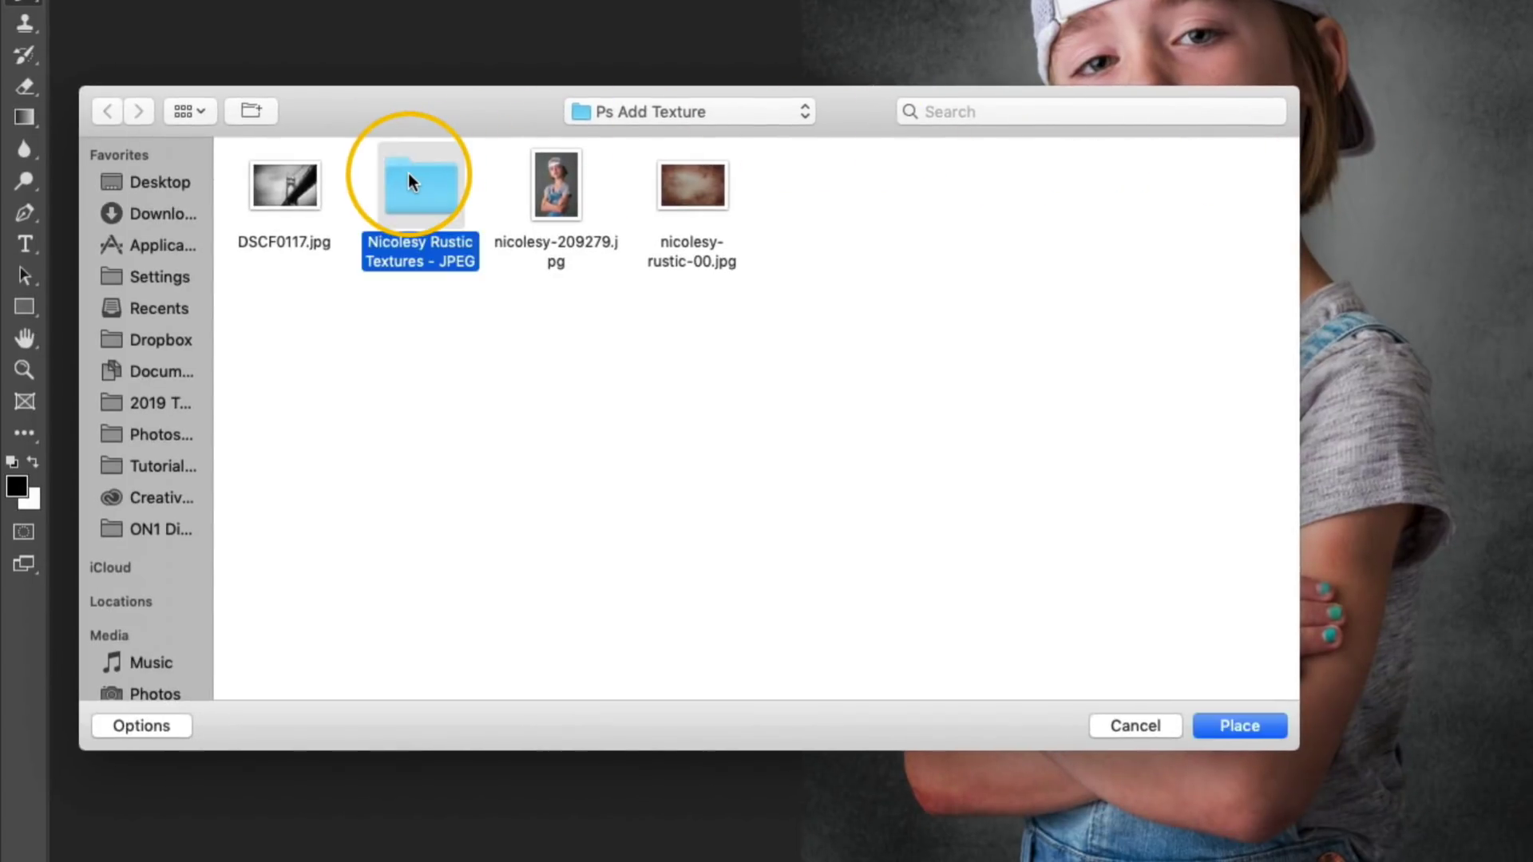
pyautogui.doubleClick(409, 172)
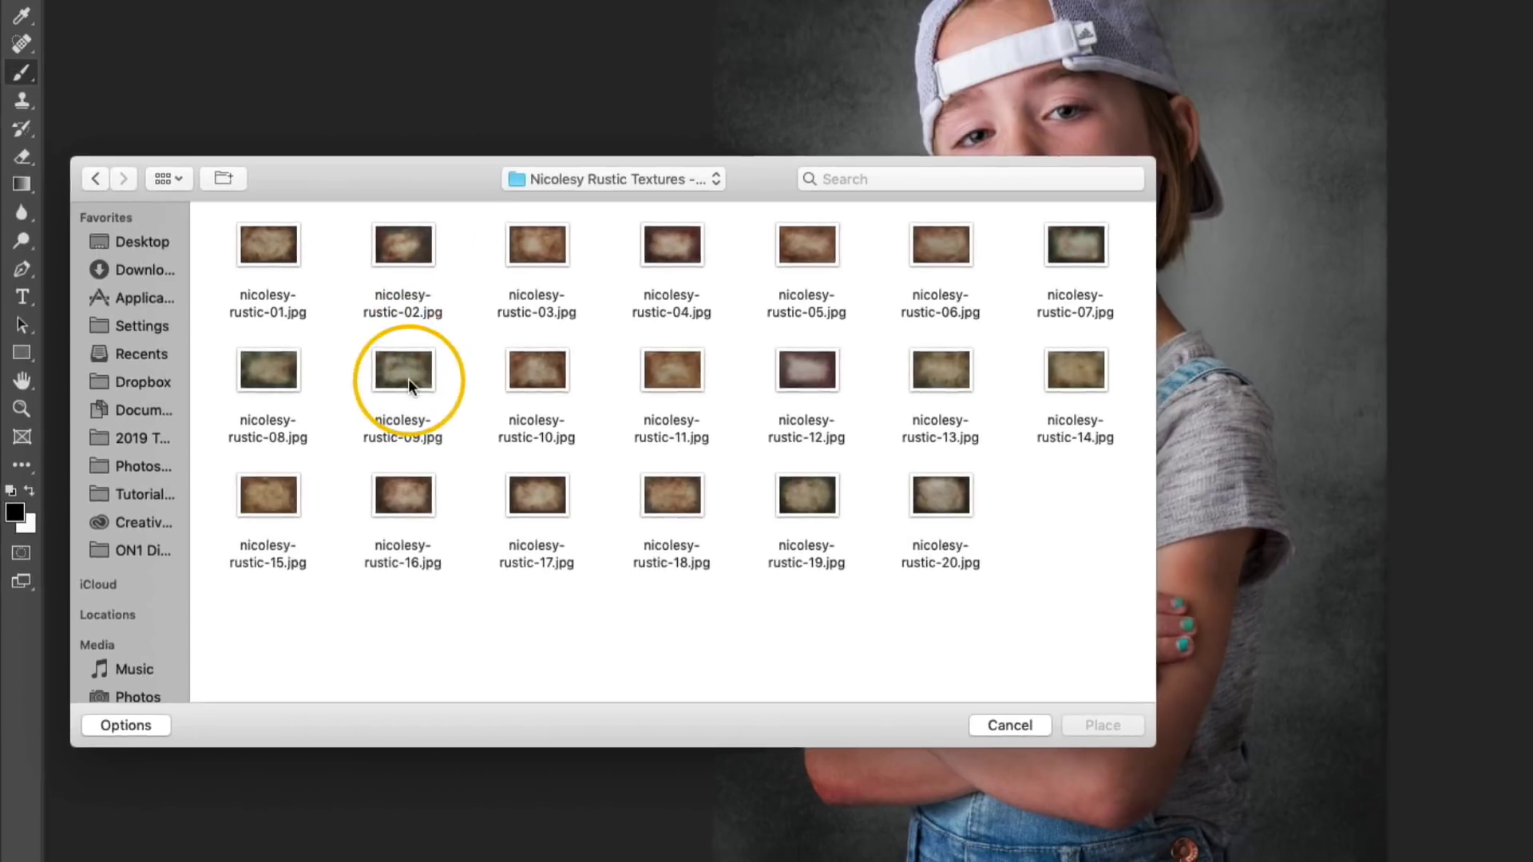
pyautogui.doubleClick(407, 375)
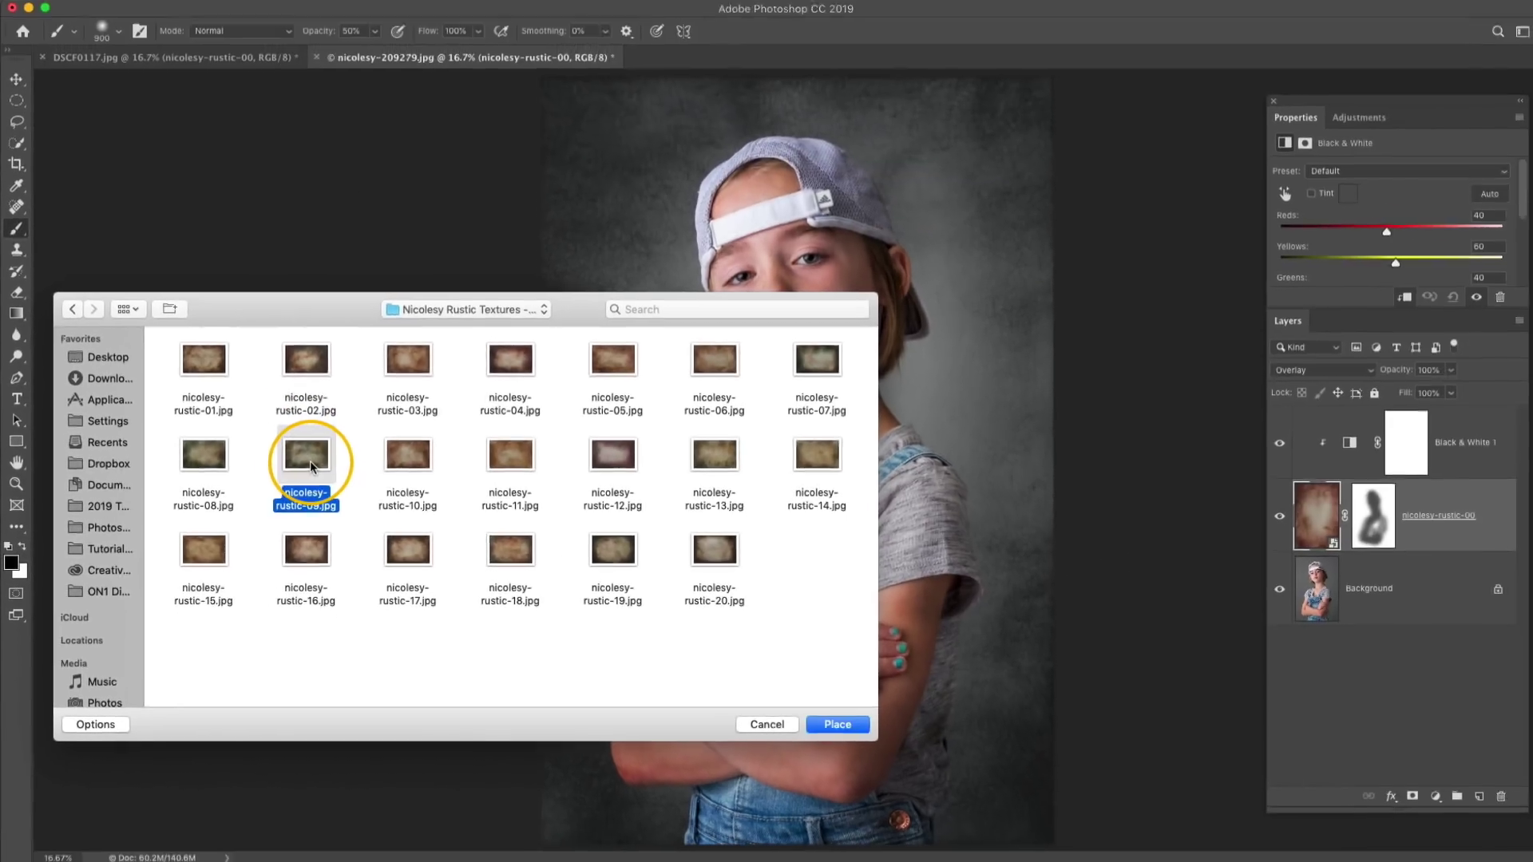